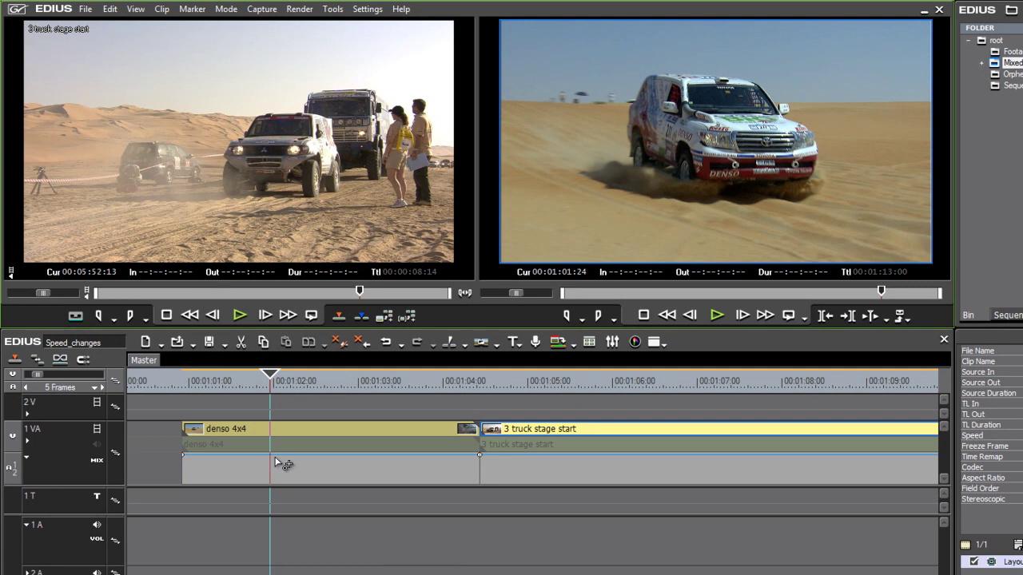
- Scrub through the denso 4x4 clip, then bring up its Time Effect menu
{"action": "left_click_drag", "start_coordinate": [264, 381], "coordinate": [320, 390]}
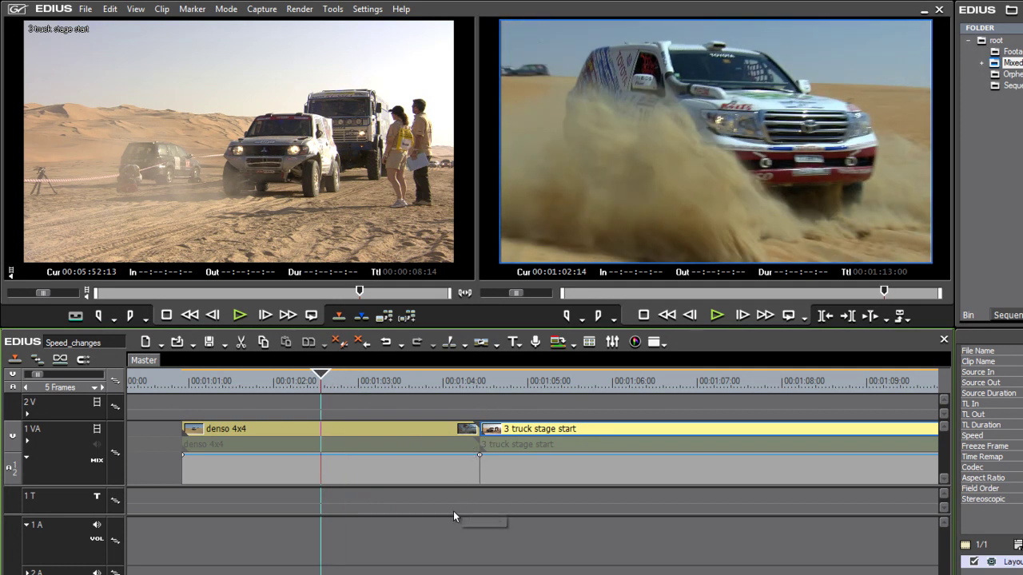
{"action": "left_click_drag", "start_coordinate": [323, 387], "coordinate": [260, 386]}
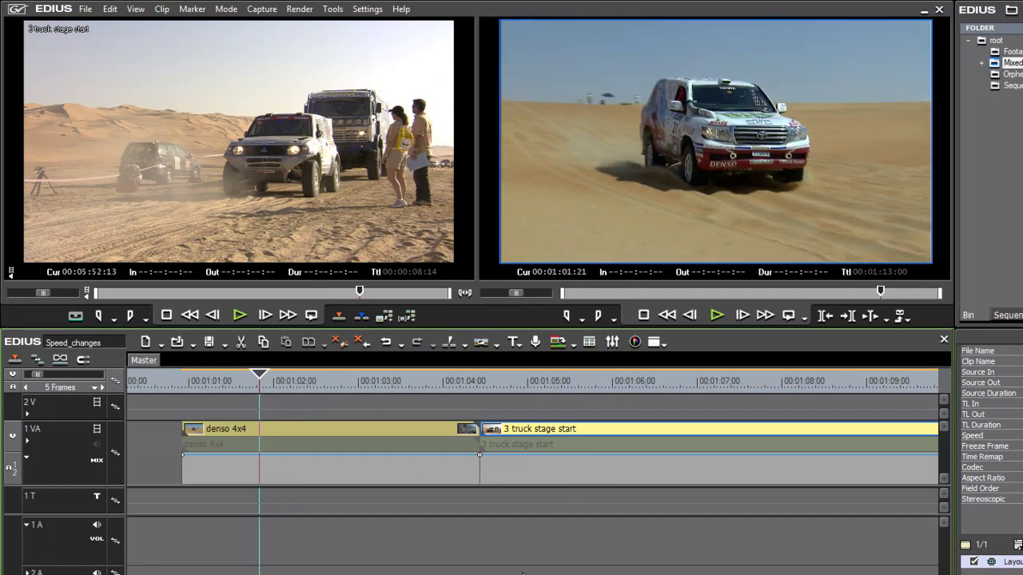
{"action": "right_click", "coordinate": [275, 431]}
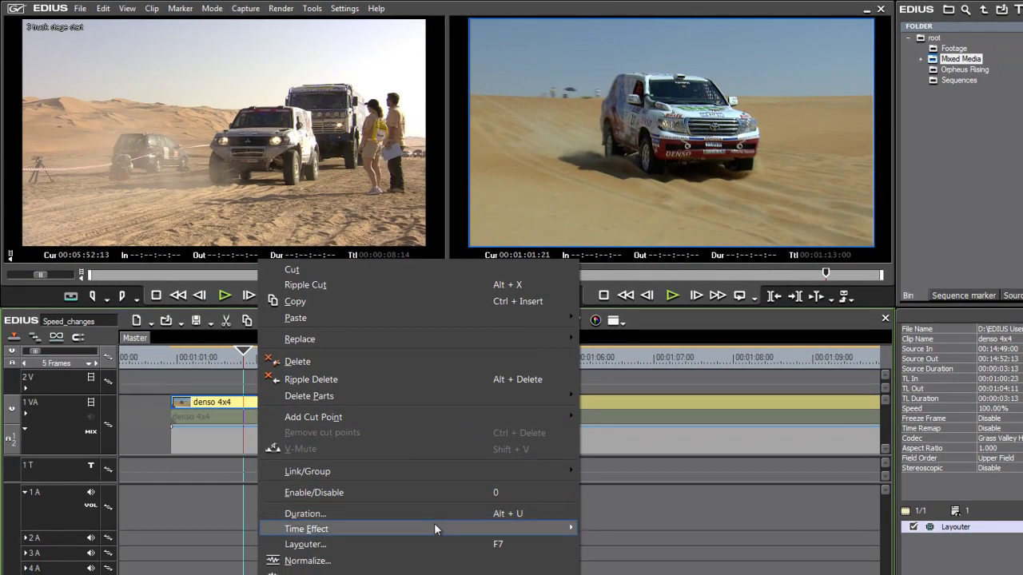
{"action": "mouse_move", "coordinate": [421, 521]}
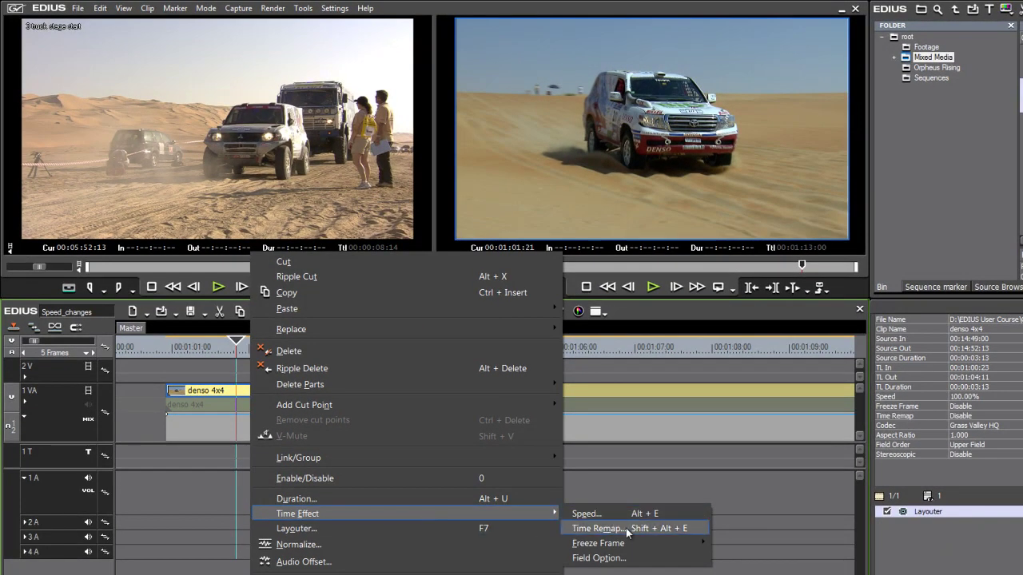
{"action": "mouse_move", "coordinate": [569, 549]}
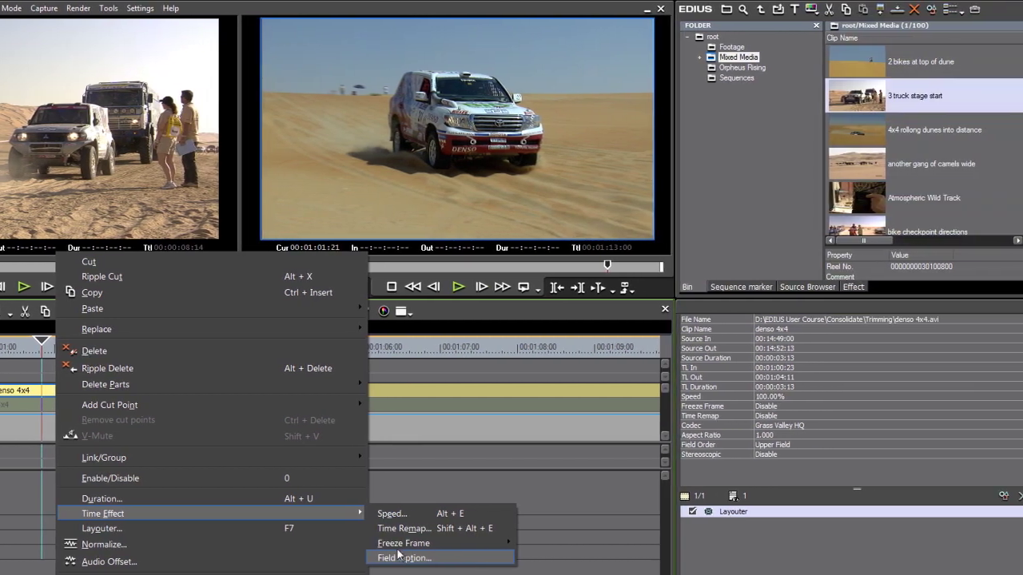
- In Speed, check Field Option without changes, then lower Rate to 50.00% (duration 00:00:07:01)
{"action": "left_click", "coordinate": [387, 514]}
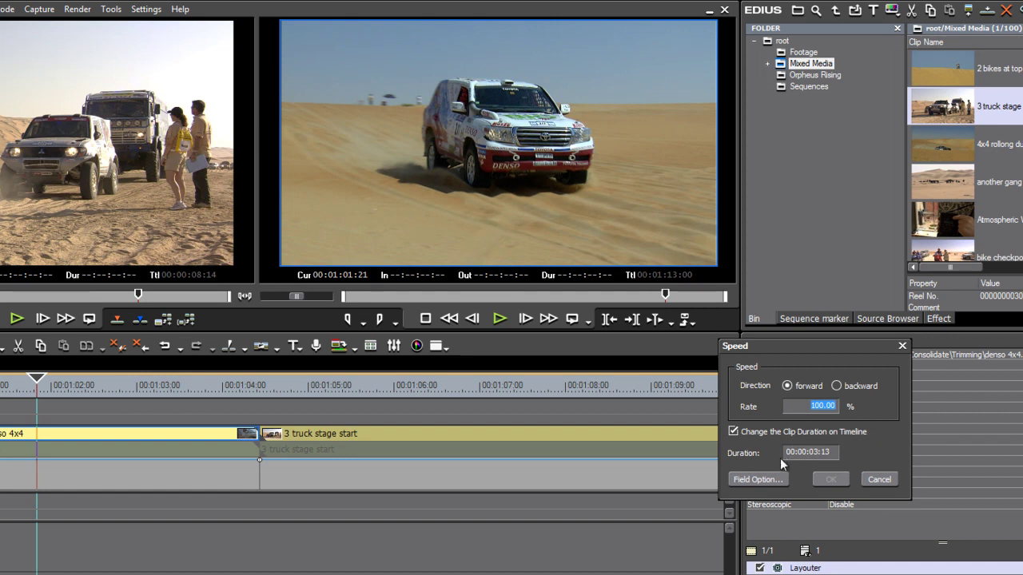
{"action": "left_click", "coordinate": [741, 484]}
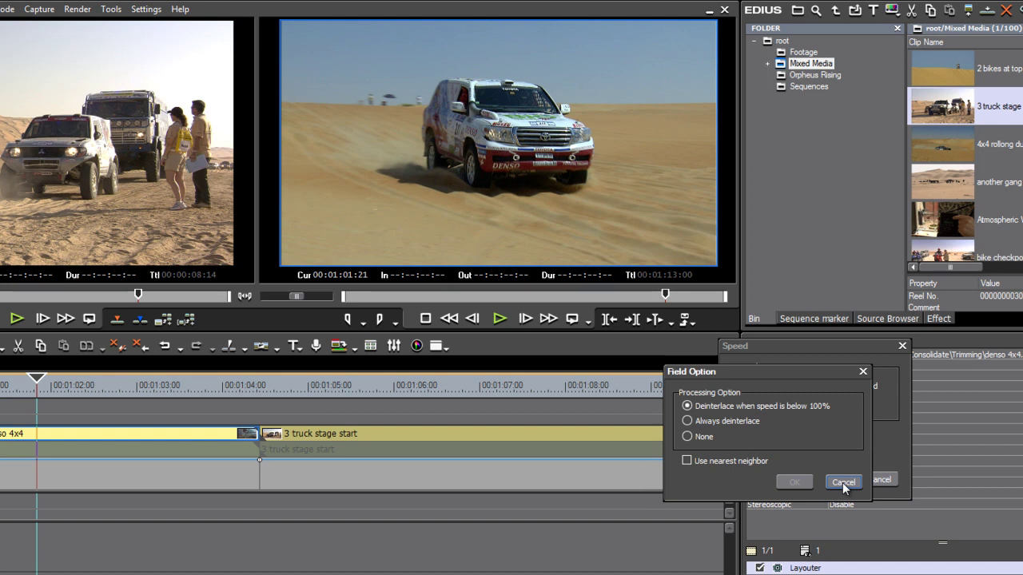
{"action": "left_click", "coordinate": [842, 483]}
{"action": "left_click", "coordinate": [762, 479]}
{"action": "left_click", "coordinate": [842, 483]}
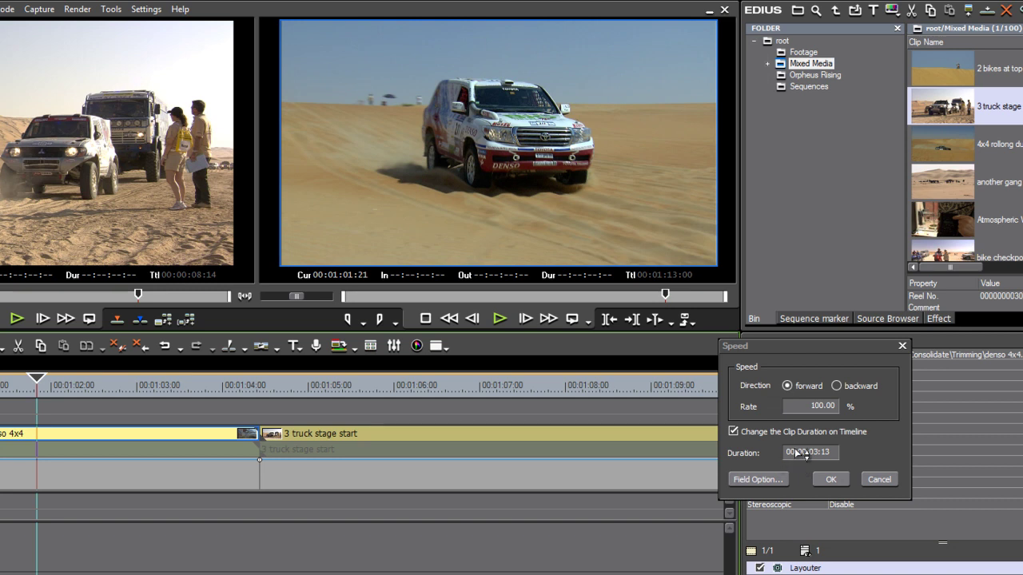
{"action": "scroll", "coordinate": [818, 425], "scroll_direction": "down", "scroll_amount": 5}
{"action": "left_click_drag", "start_coordinate": [826, 438], "coordinate": [831, 490]}
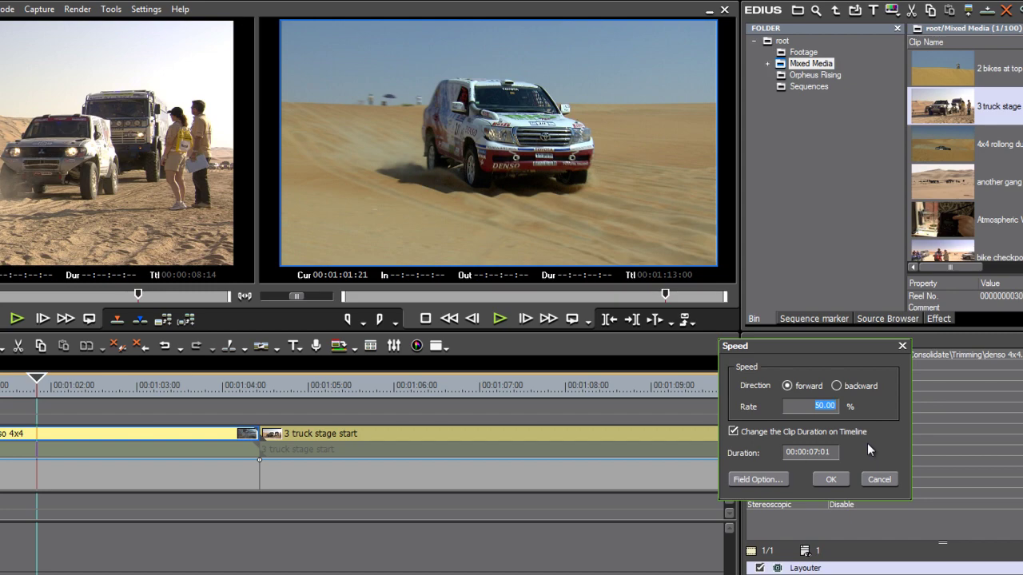
- Apply the 50% speed and scrub through the lengthened denso 4x4 clip
{"action": "left_click", "coordinate": [833, 480]}
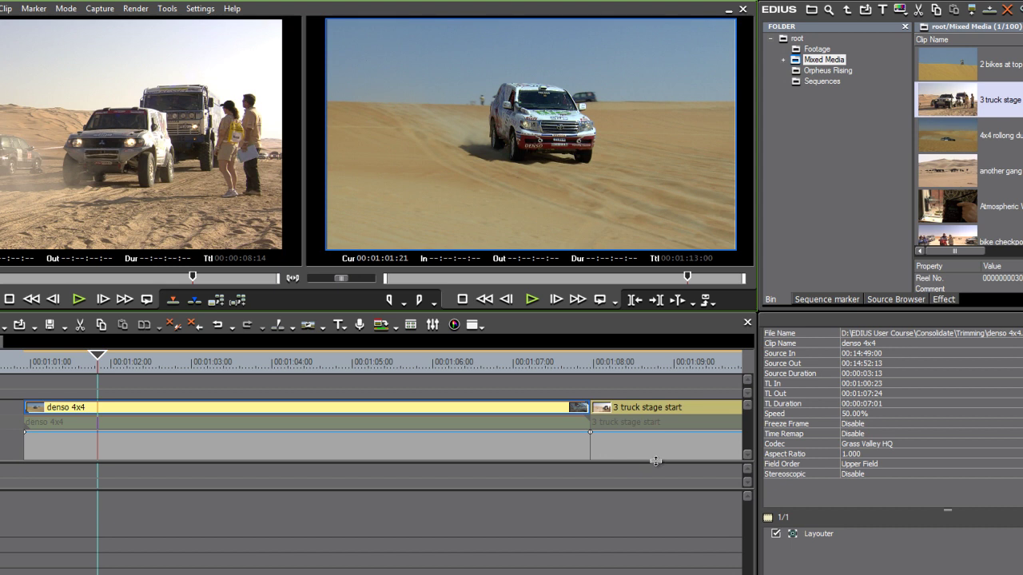
{"action": "left_click_drag", "start_coordinate": [635, 363], "coordinate": [648, 384]}
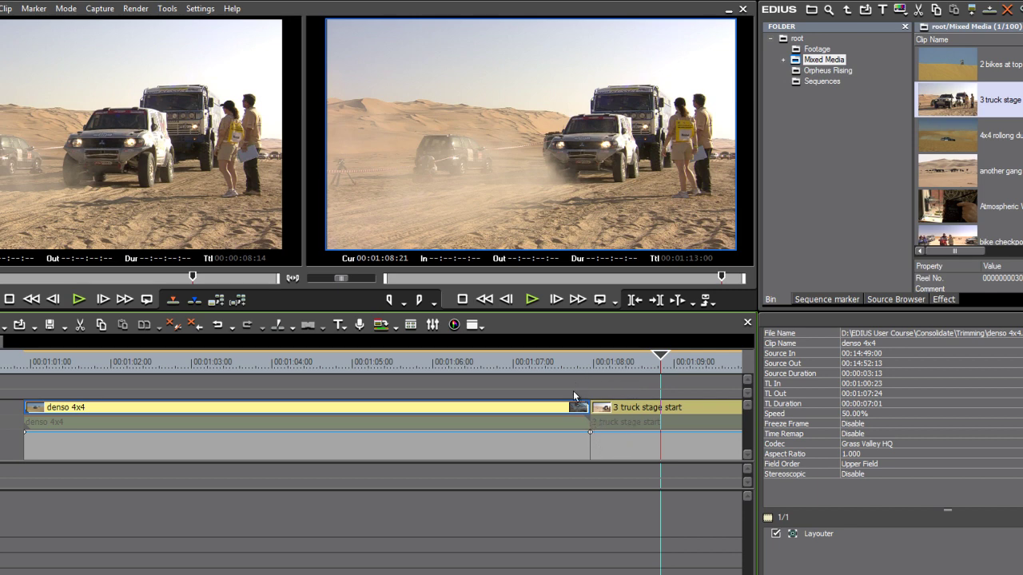
{"action": "left_click_drag", "start_coordinate": [645, 374], "coordinate": [438, 364]}
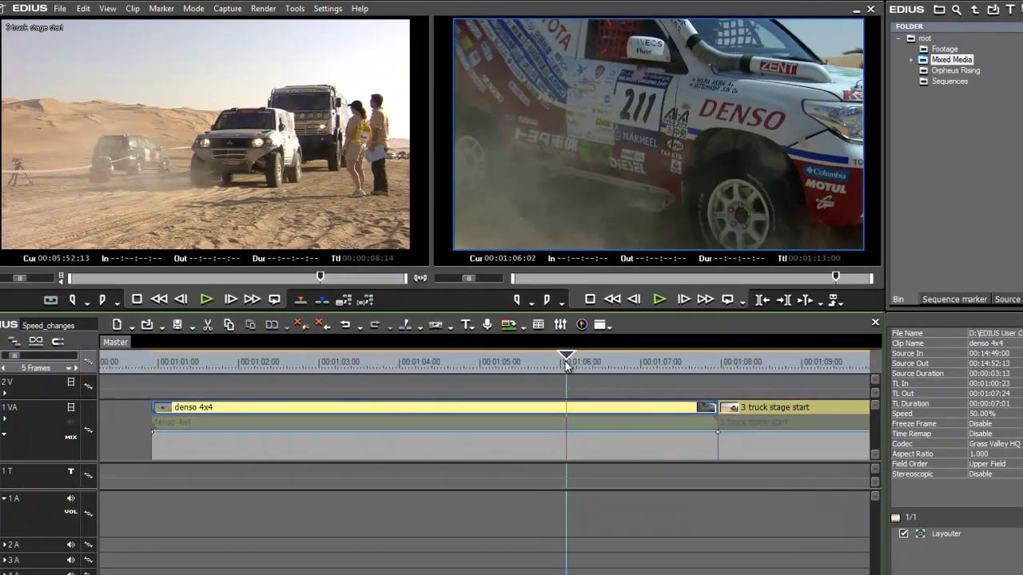
- Undo the speed change, then re-slow denso 4x4 by entering 50 as the Speed rate
{"action": "key", "text": "ctrl+z"}
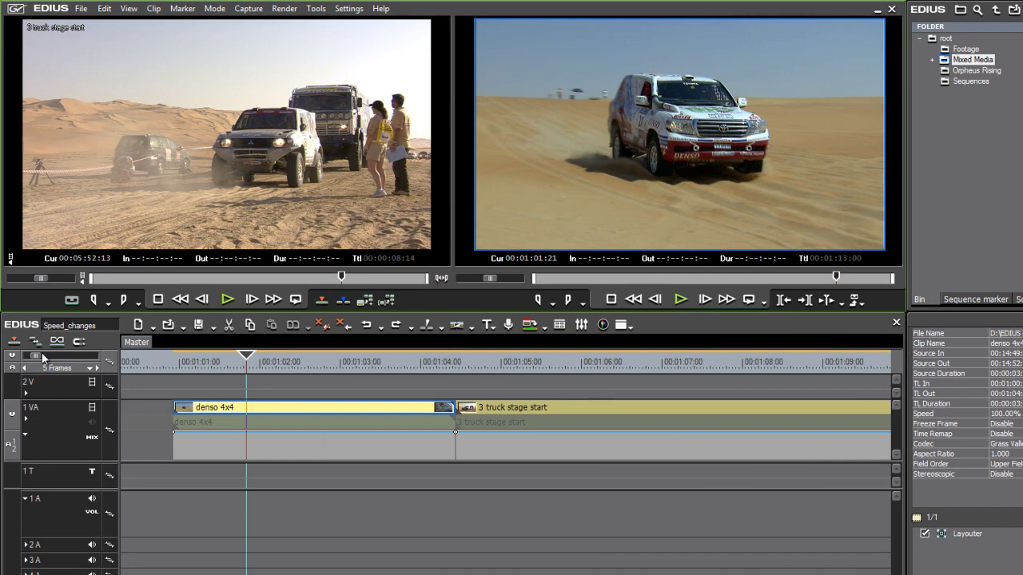
{"action": "right_click", "coordinate": [356, 410]}
{"action": "mouse_move", "coordinate": [504, 534]}
{"action": "left_click", "coordinate": [706, 535]}
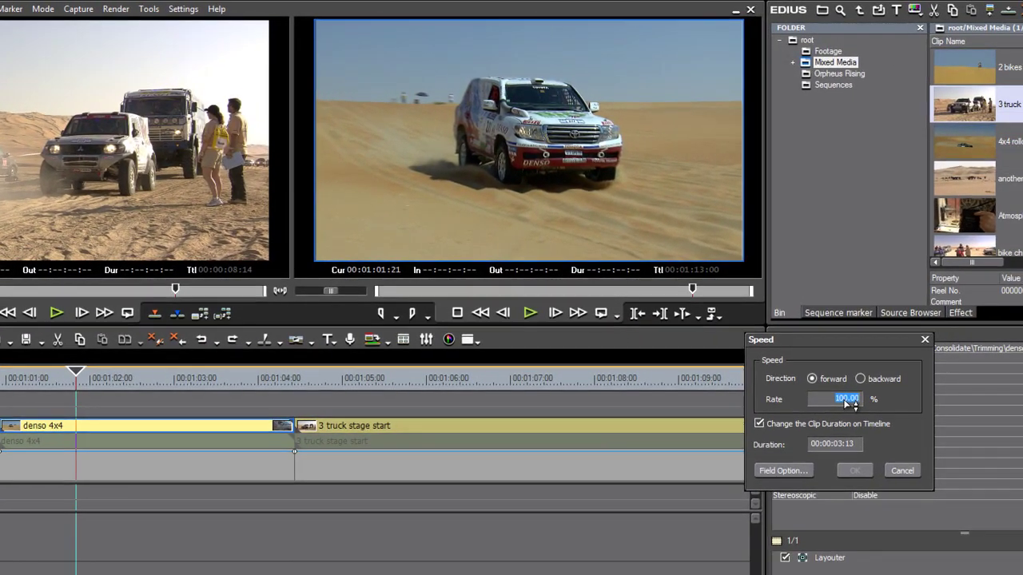
{"action": "type", "text": "50"}
{"action": "key", "text": "Return"}
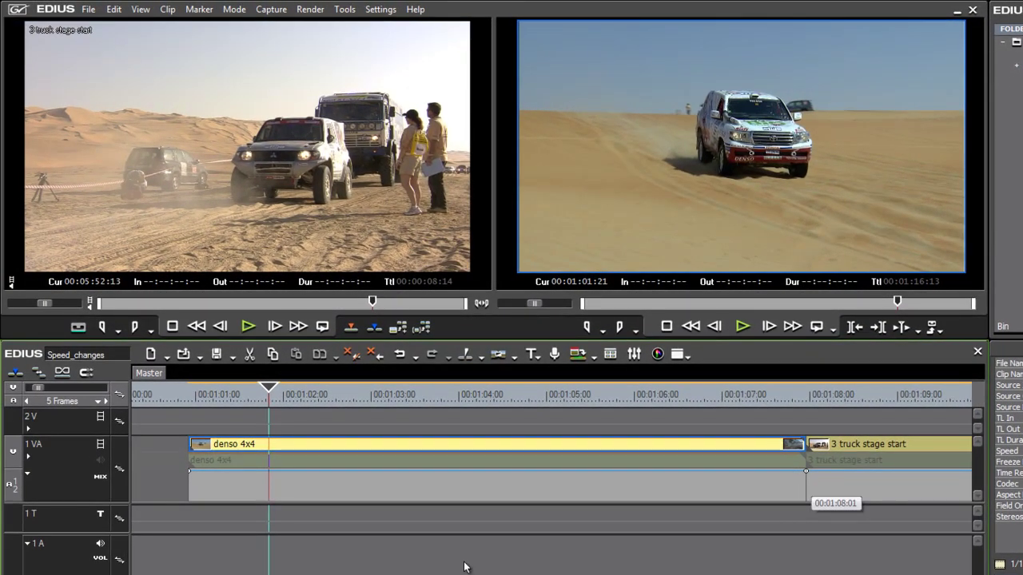
{"action": "left_click", "coordinate": [13, 373]}
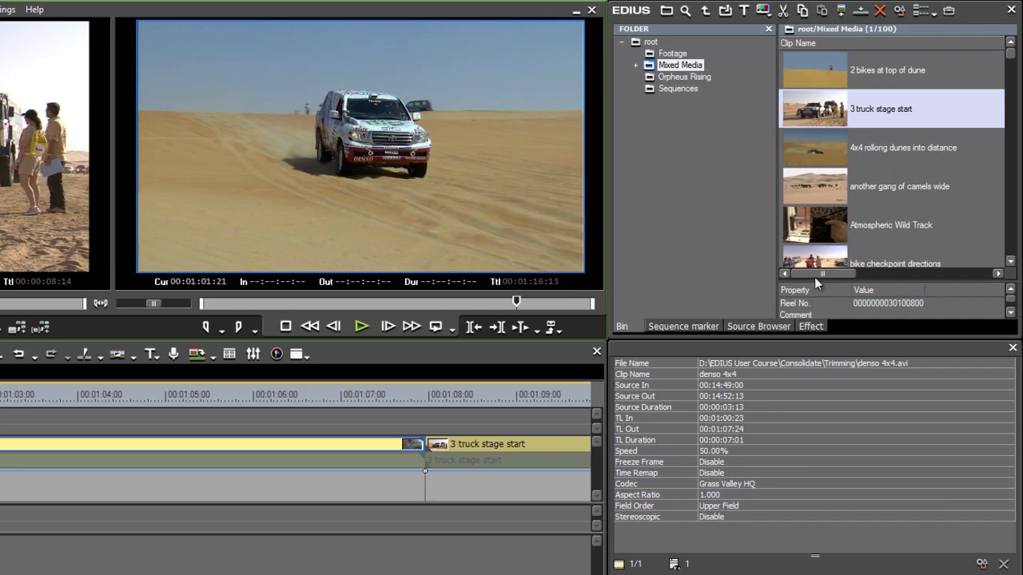
{"action": "left_click_drag", "start_coordinate": [1013, 58], "coordinate": [1008, 93]}
{"action": "left_click", "coordinate": [845, 117]}
{"action": "left_click_drag", "start_coordinate": [812, 275], "coordinate": [957, 275]}
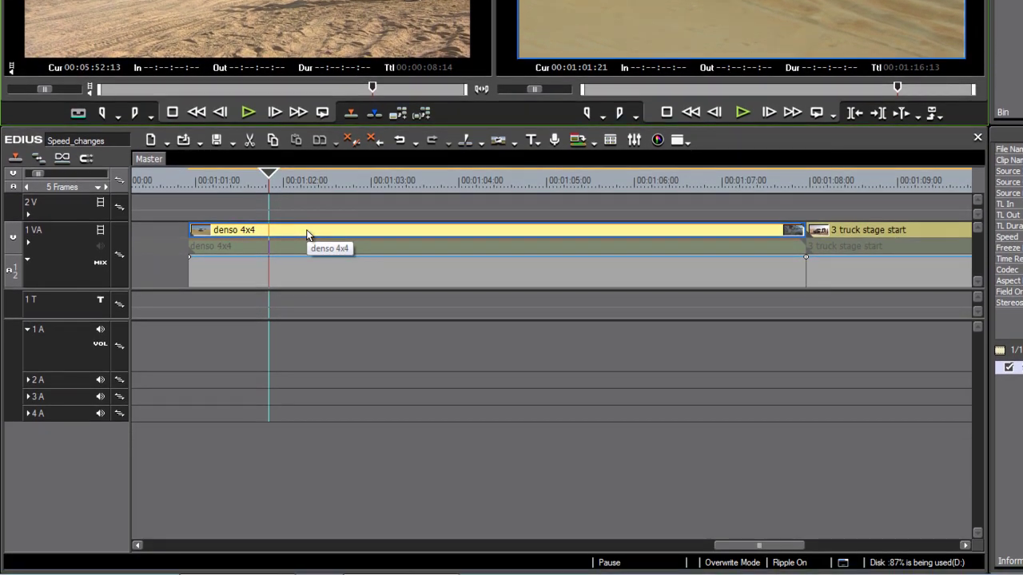
- Open Time Remap for the denso 4x4 clip and move its dialog slightly lower
{"action": "right_click", "coordinate": [291, 232]}
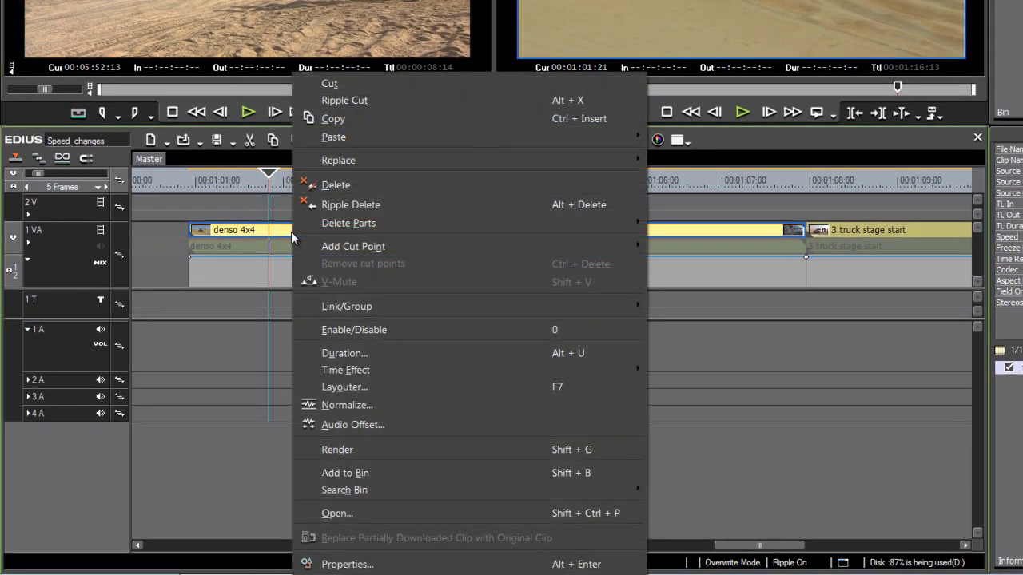
{"action": "mouse_move", "coordinate": [358, 368]}
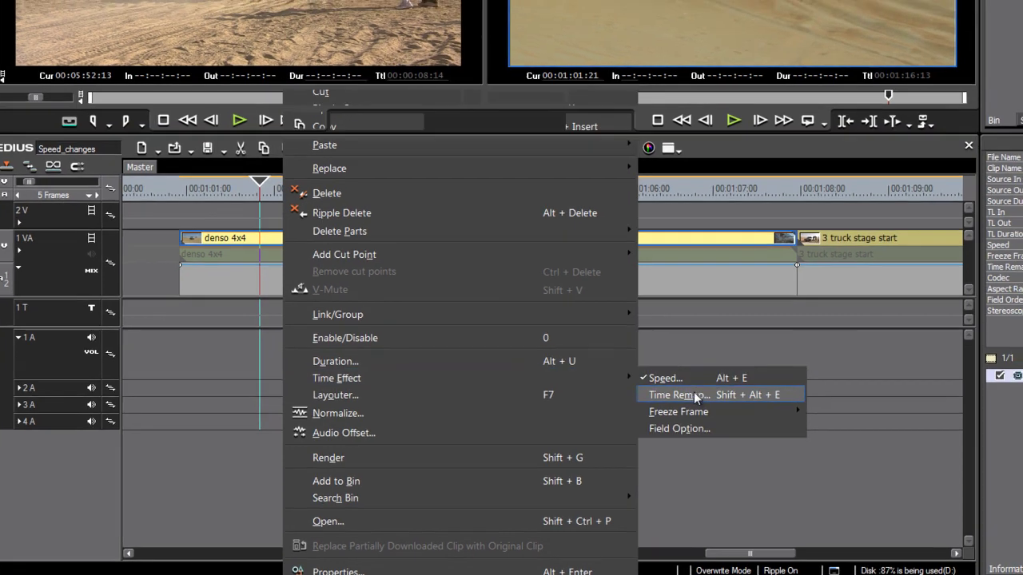
{"action": "left_click", "coordinate": [704, 387]}
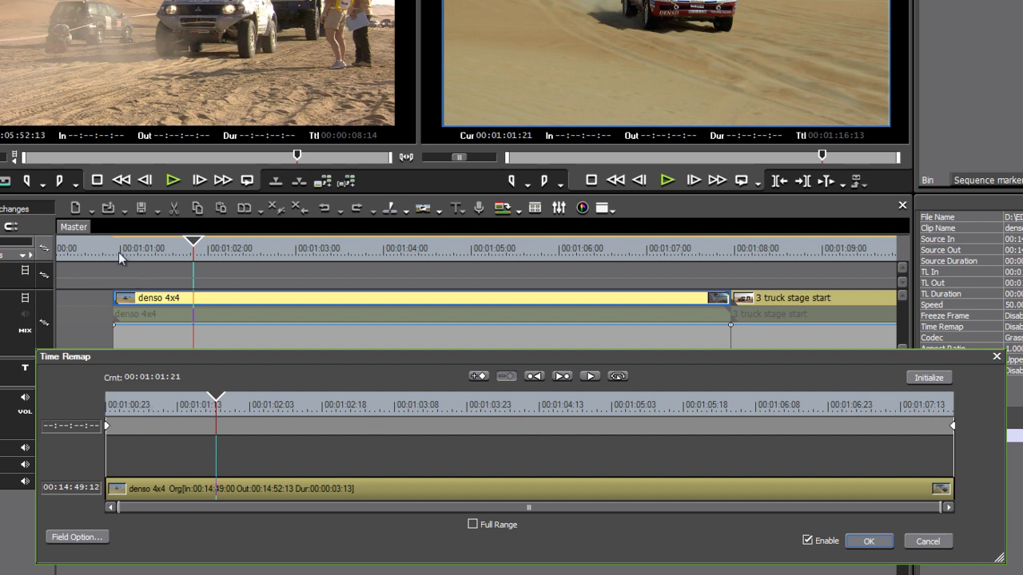
{"action": "left_click_drag", "start_coordinate": [677, 359], "coordinate": [670, 366]}
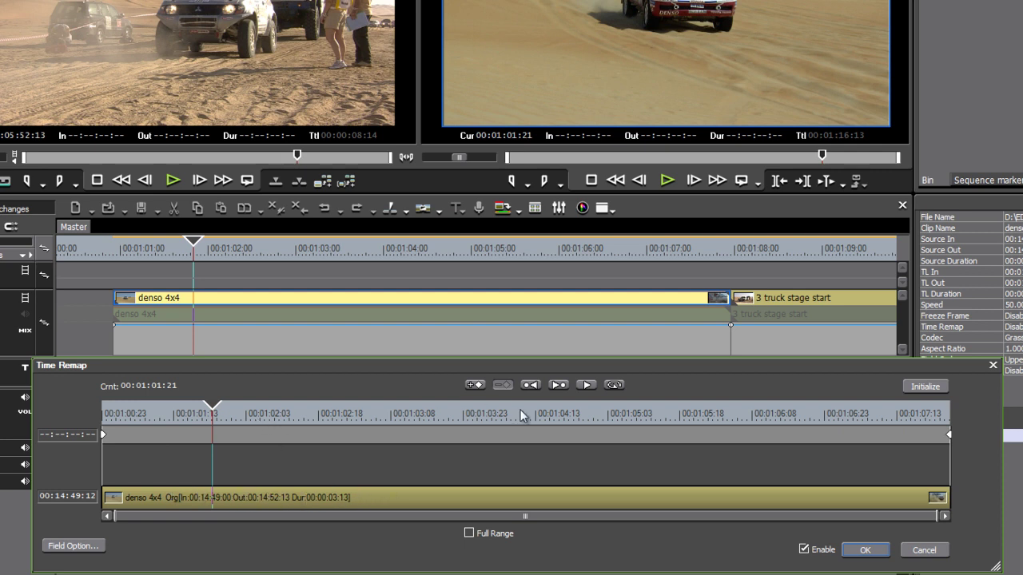
- Add a first keyframe, shift it to about 00:01:03:05, and map it to an earlier source frame
{"action": "left_click", "coordinate": [473, 385]}
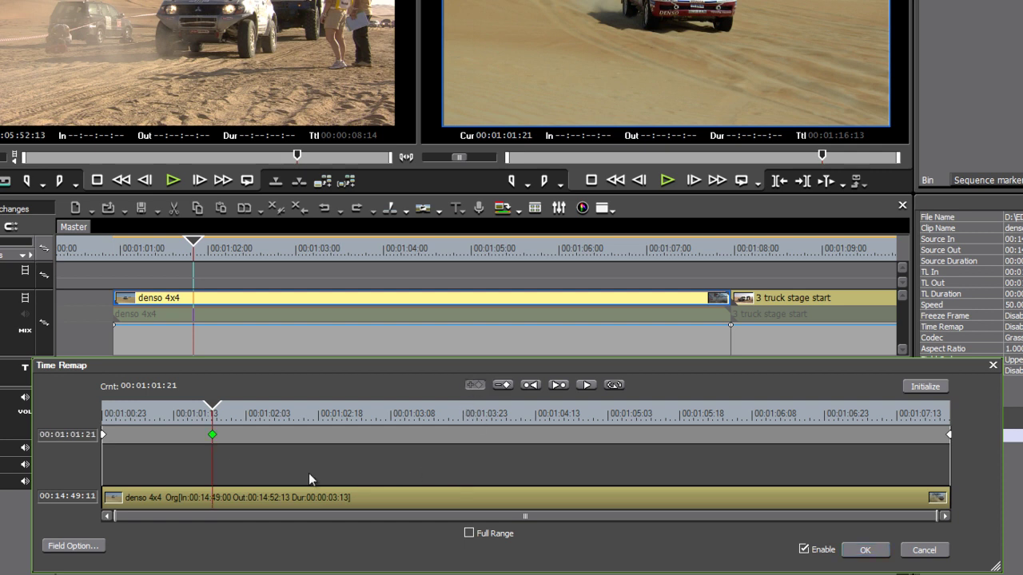
{"action": "left_click_drag", "start_coordinate": [210, 417], "coordinate": [312, 412]}
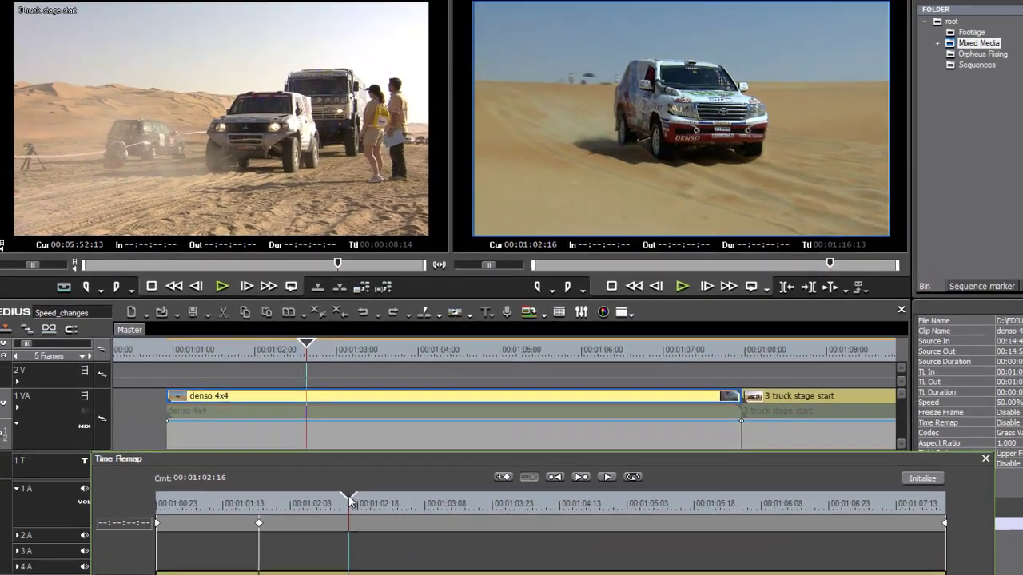
{"action": "left_click_drag", "start_coordinate": [350, 500], "coordinate": [418, 520]}
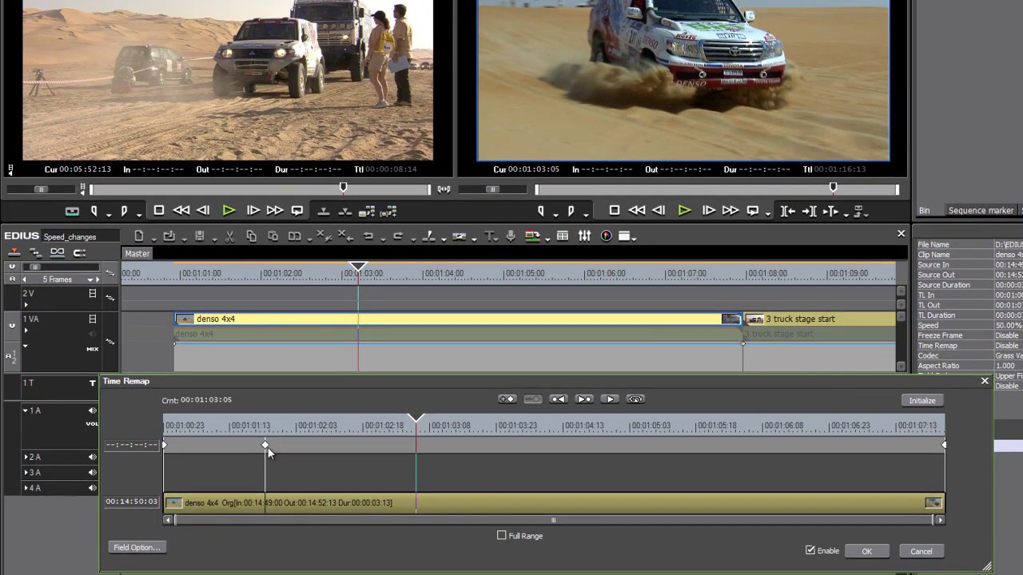
{"action": "left_click_drag", "start_coordinate": [265, 453], "coordinate": [416, 445]}
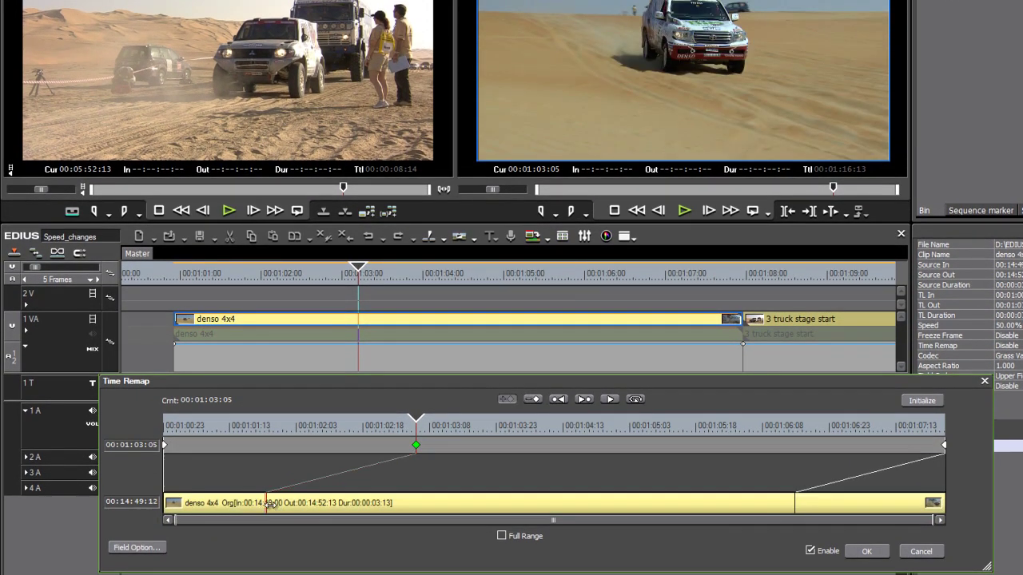
{"action": "left_click_drag", "start_coordinate": [413, 510], "coordinate": [383, 510]}
- Add a second keyframe near 00:01:04:17, adjust its source frame and timing, and nudge the first earlier
{"action": "left_click_drag", "start_coordinate": [436, 425], "coordinate": [579, 434]}
{"action": "left_click", "coordinate": [506, 399]}
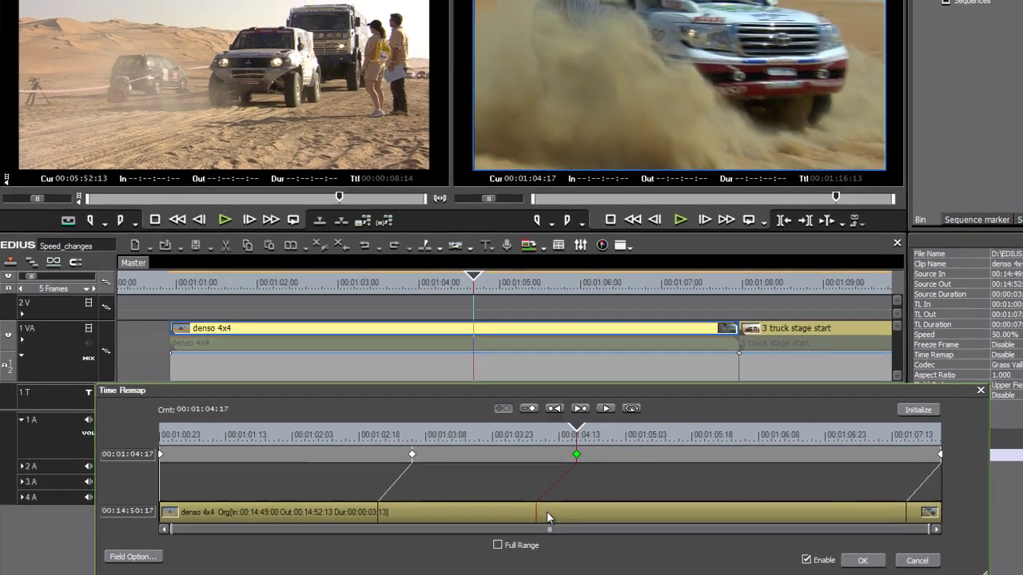
{"action": "left_click_drag", "start_coordinate": [540, 497], "coordinate": [496, 502]}
{"action": "left_click_drag", "start_coordinate": [476, 549], "coordinate": [503, 558]}
{"action": "left_click_drag", "start_coordinate": [562, 493], "coordinate": [662, 493]}
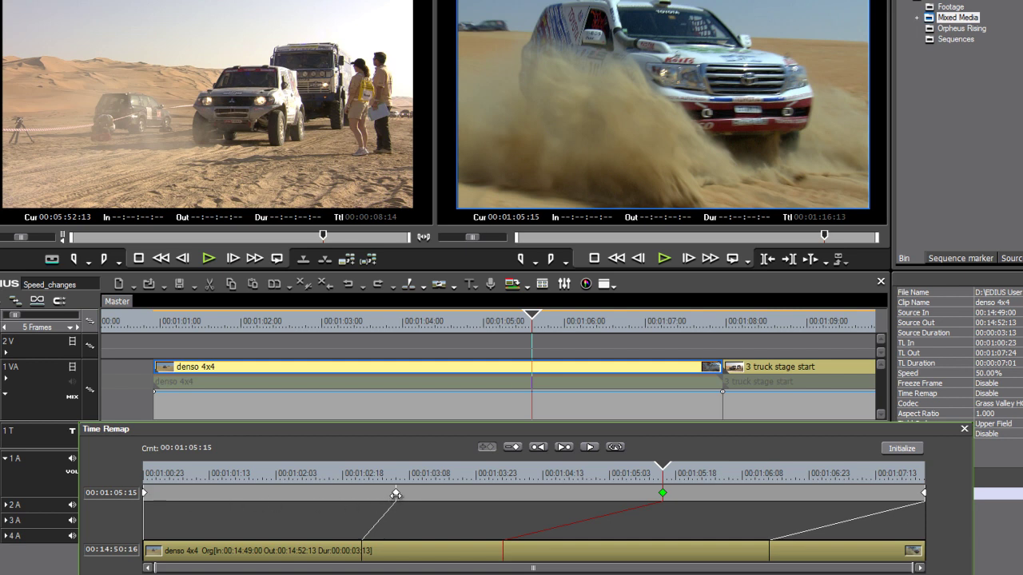
{"action": "left_click_drag", "start_coordinate": [394, 493], "coordinate": [365, 493]}
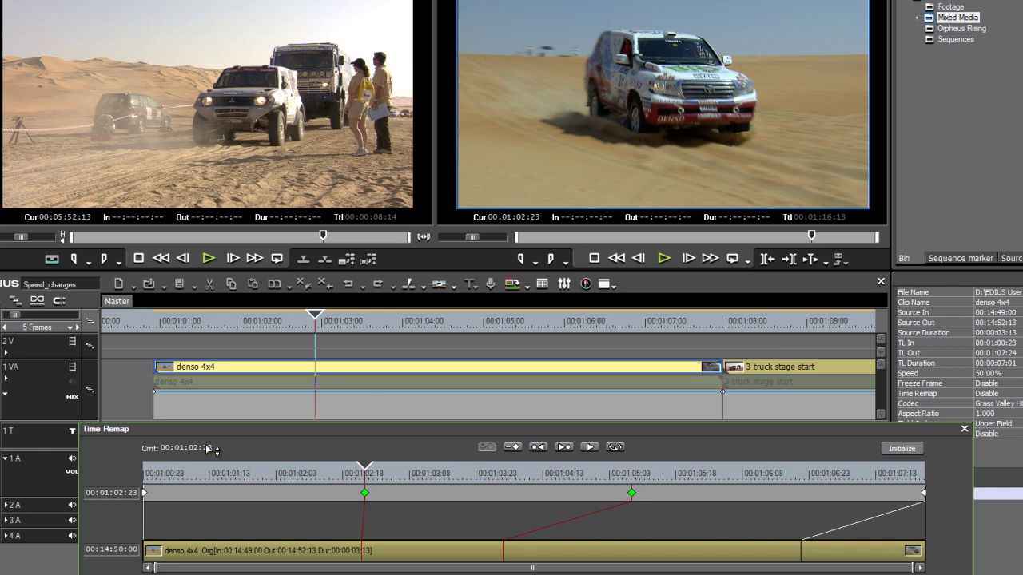
- Play back the remapped clip, then replay from the keyframe at 00:01:02:18
{"action": "left_click", "coordinate": [146, 492]}
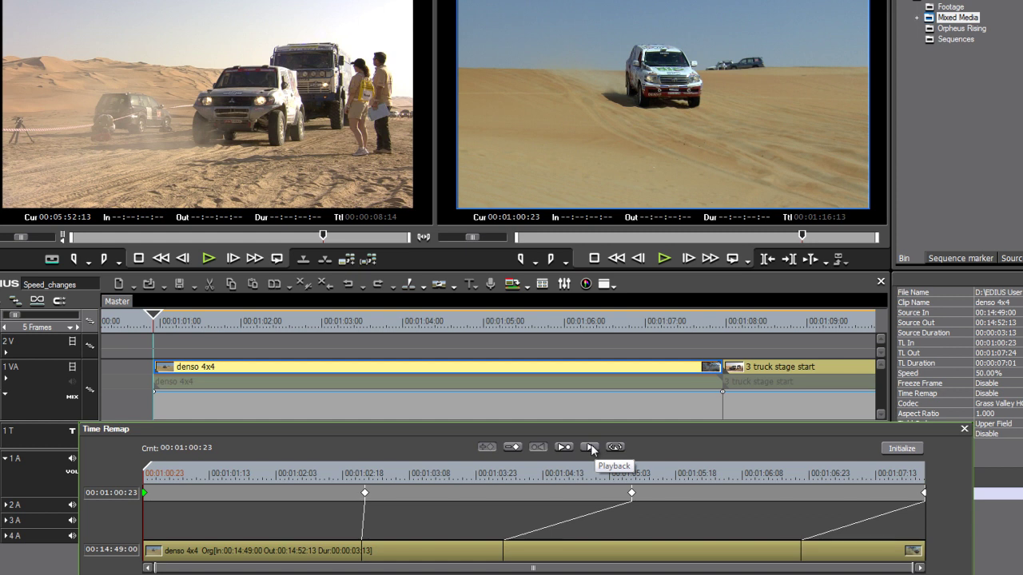
{"action": "left_click", "coordinate": [589, 447]}
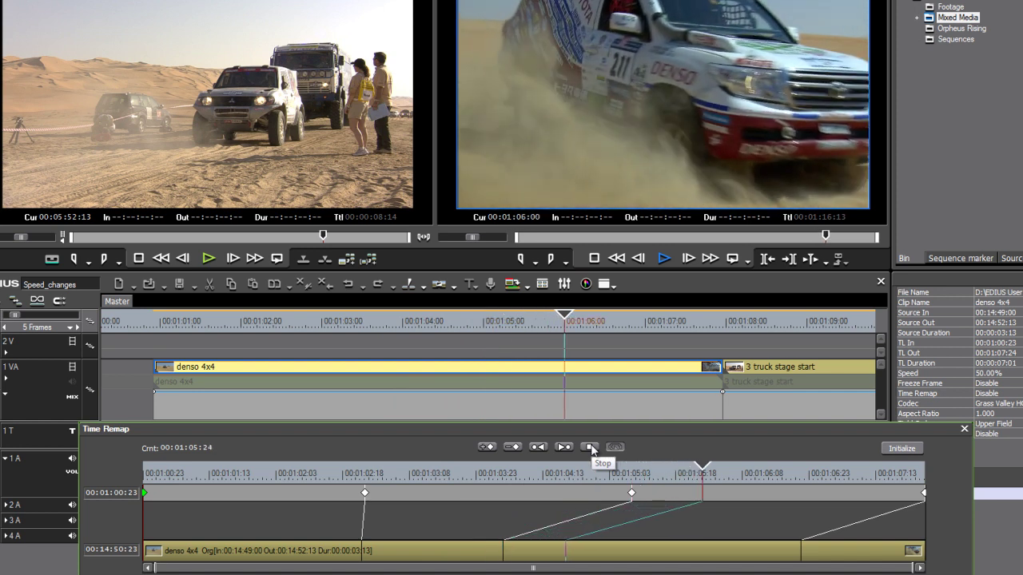
{"action": "left_click", "coordinate": [590, 447]}
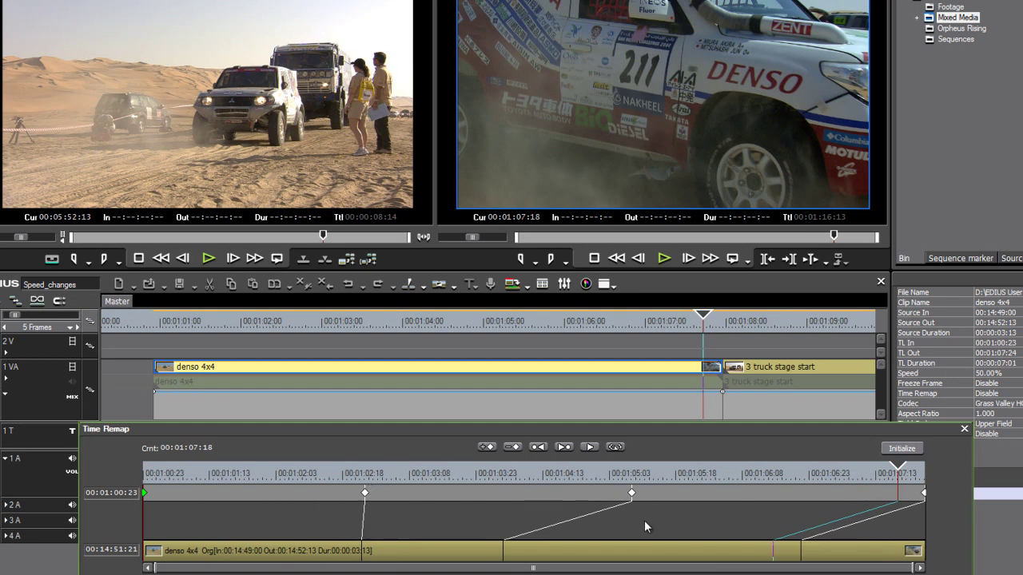
{"action": "left_click_drag", "start_coordinate": [619, 474], "coordinate": [468, 479]}
{"action": "left_click", "coordinate": [365, 492]}
{"action": "key", "text": "space"}
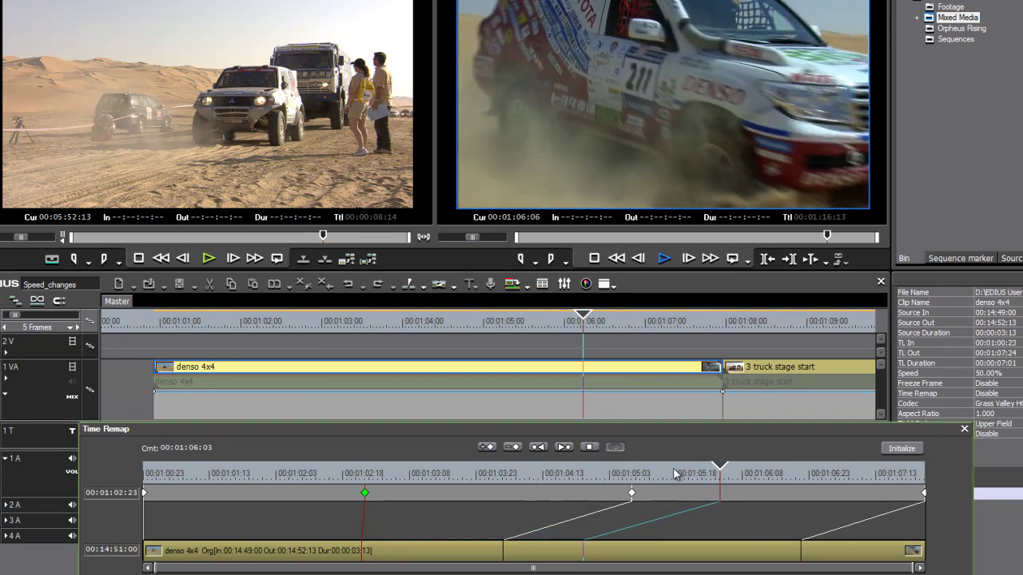
{"action": "key", "text": "space"}
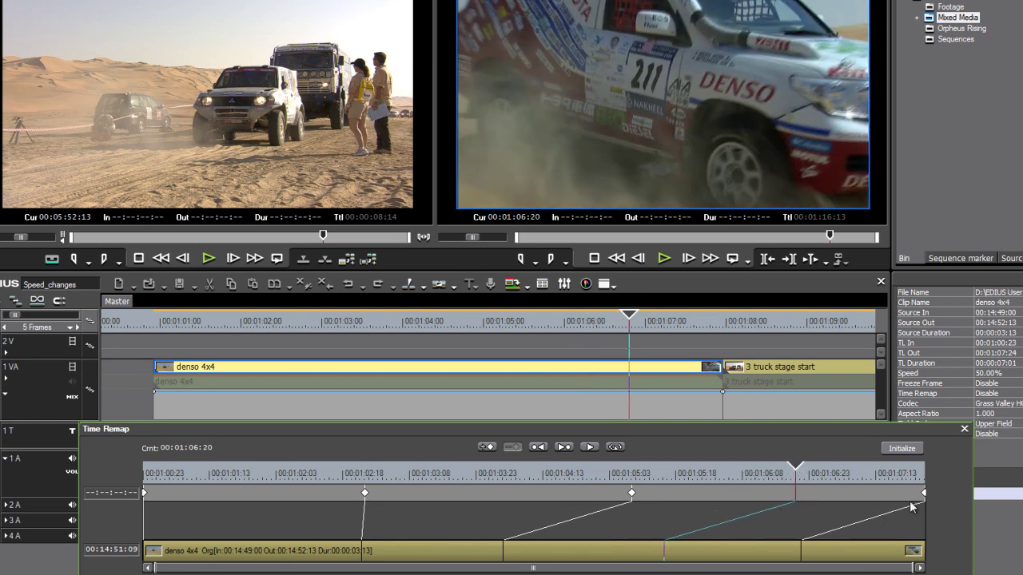
- Drag the end keyframe left to near 00:01:06, then check frames at 00:01:02:17 and 00:01:03:14
{"action": "left_click_drag", "start_coordinate": [925, 495], "coordinate": [765, 492]}
{"action": "left_click", "coordinate": [761, 493]}
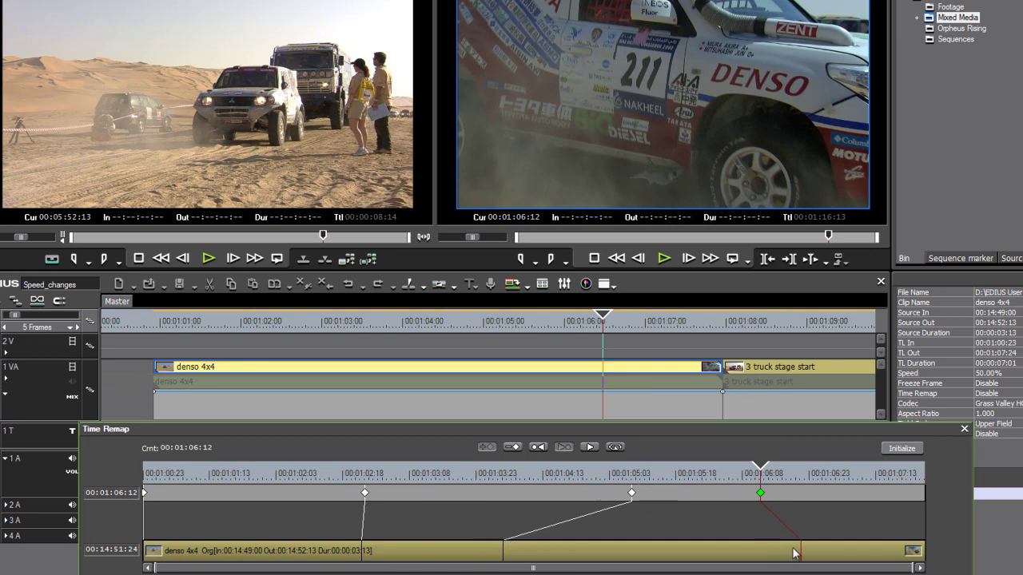
{"action": "left_click", "coordinate": [346, 473]}
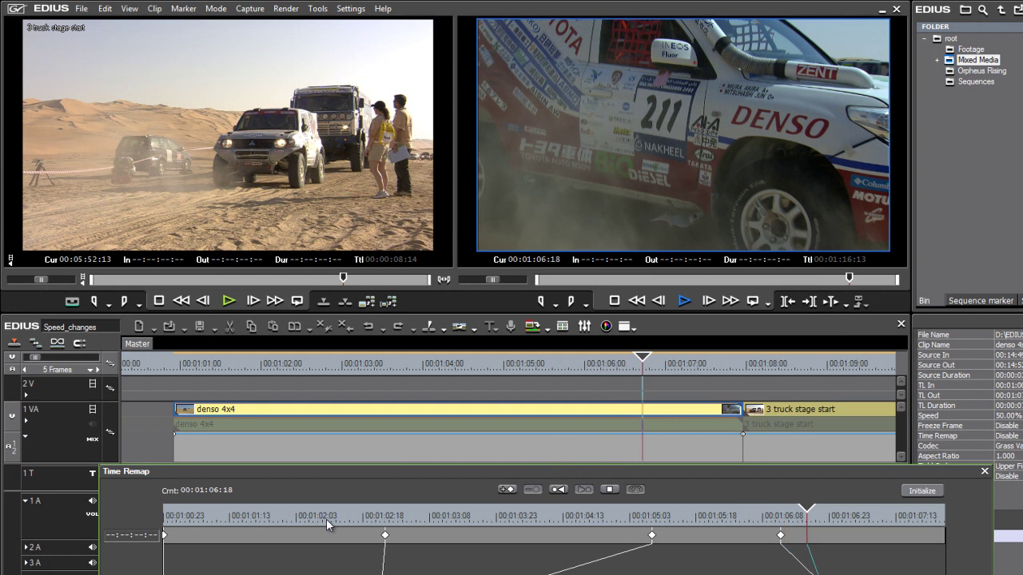
{"action": "left_click", "coordinate": [456, 518]}
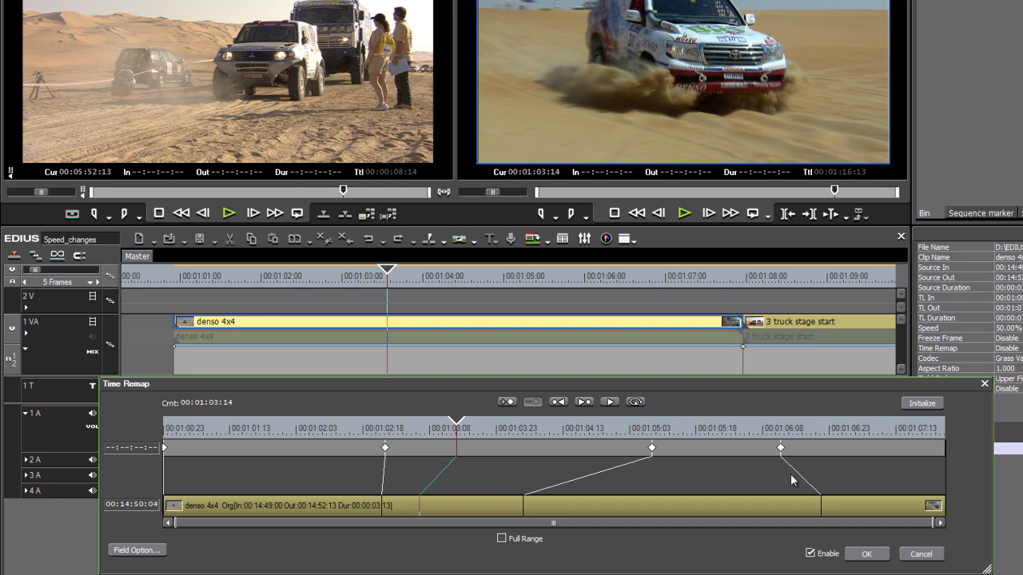
- Apply the denso 4x4 time remap, set the timeline scale to 1 Second, and scrub ahead
{"action": "left_click", "coordinate": [862, 554]}
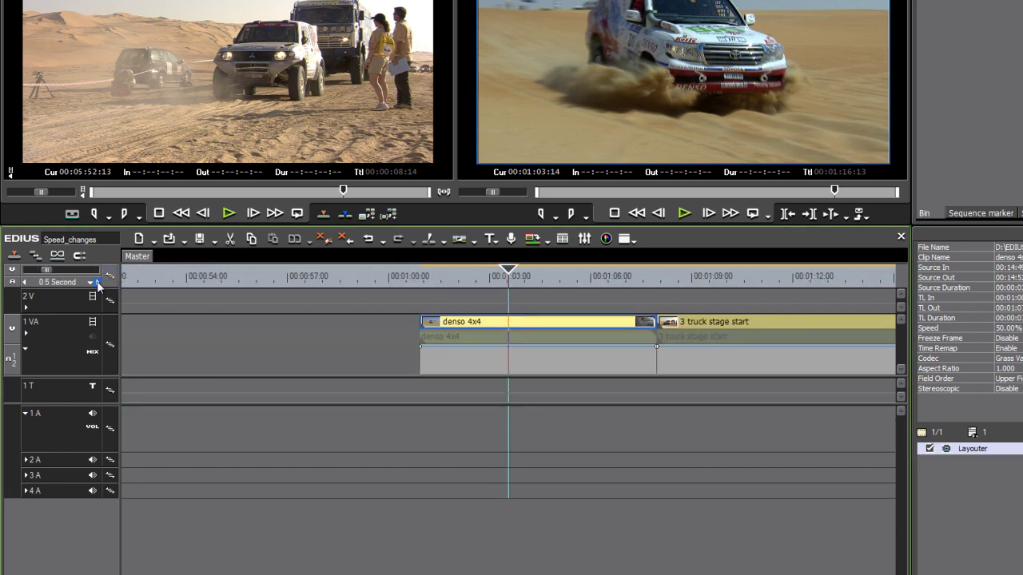
{"action": "left_click", "coordinate": [98, 282]}
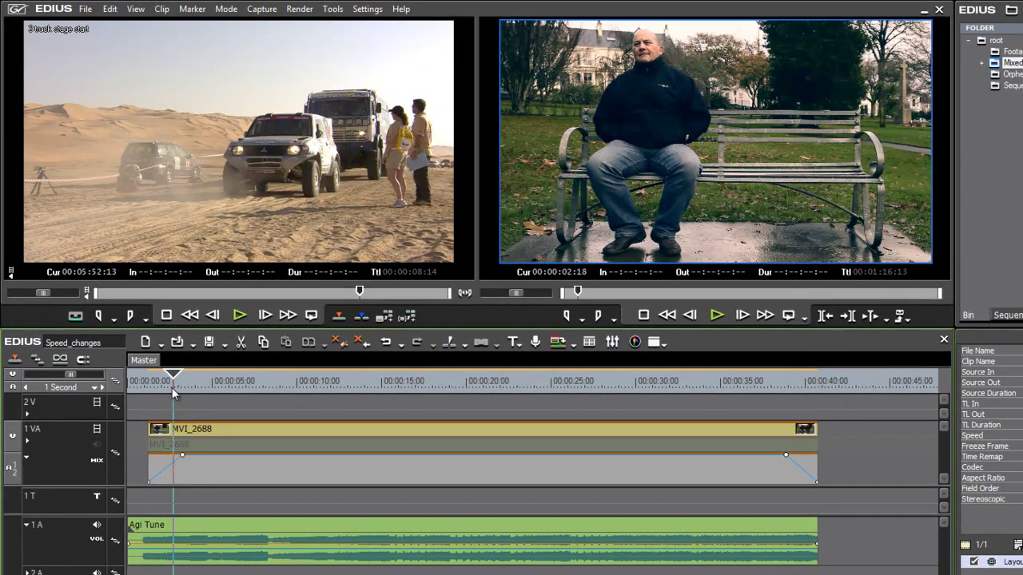
{"action": "left_click_drag", "start_coordinate": [173, 391], "coordinate": [746, 373]}
- Select the MVI_2688 bench clip and scrub it to about 00:00:36:19
{"action": "left_click", "coordinate": [256, 428]}
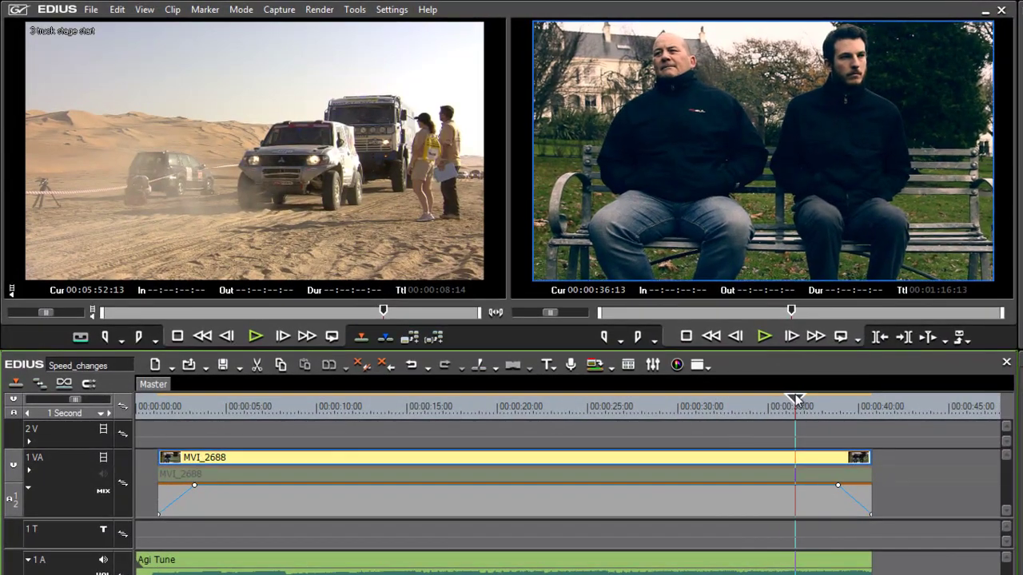
{"action": "left_click_drag", "start_coordinate": [795, 394], "coordinate": [706, 406]}
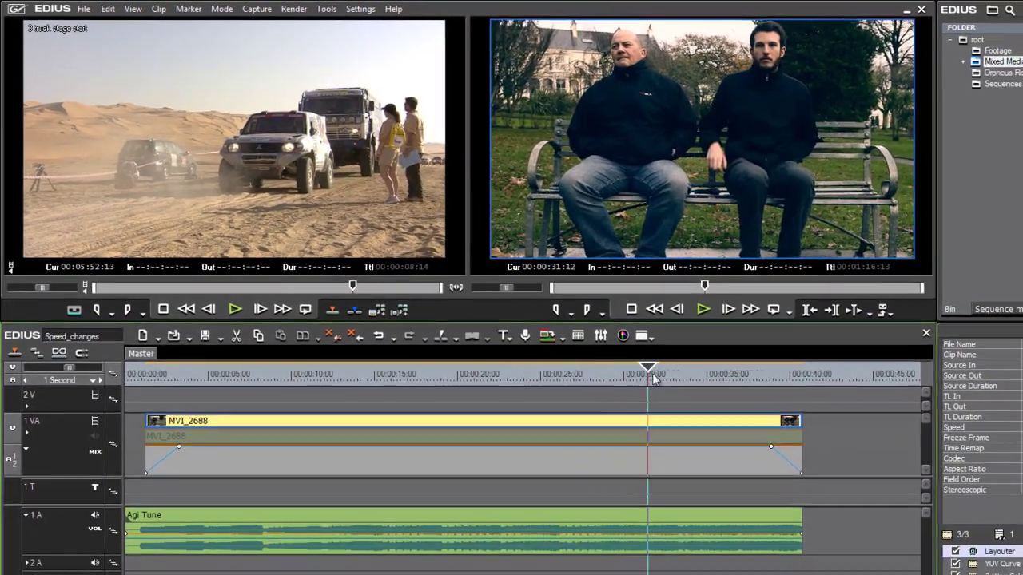
{"action": "left_click_drag", "start_coordinate": [654, 379], "coordinate": [737, 382]}
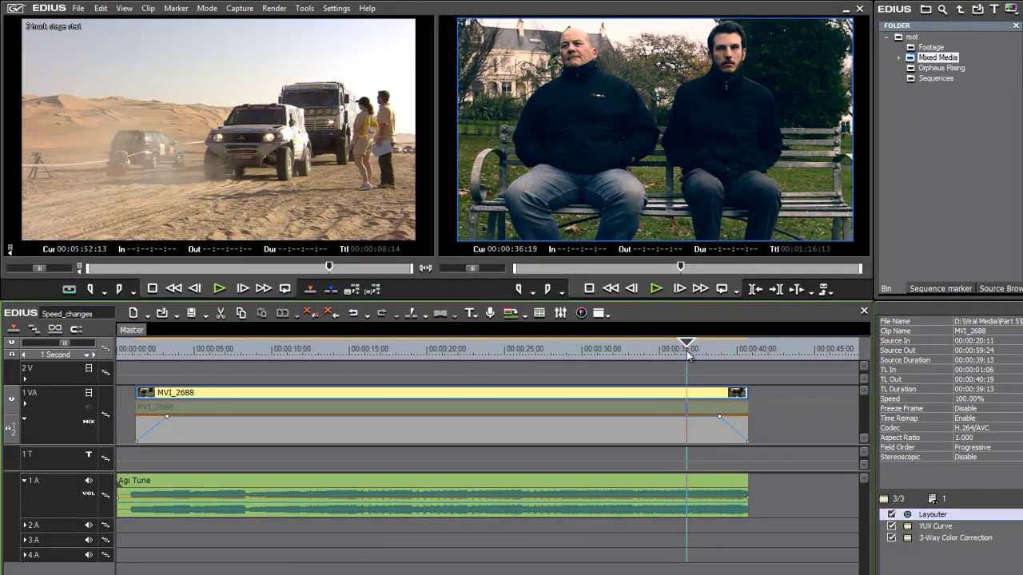
{"action": "double_click", "coordinate": [929, 518]}
{"action": "left_click_drag", "start_coordinate": [608, 335], "coordinate": [785, 353]}
{"action": "left_click", "coordinate": [763, 322]}
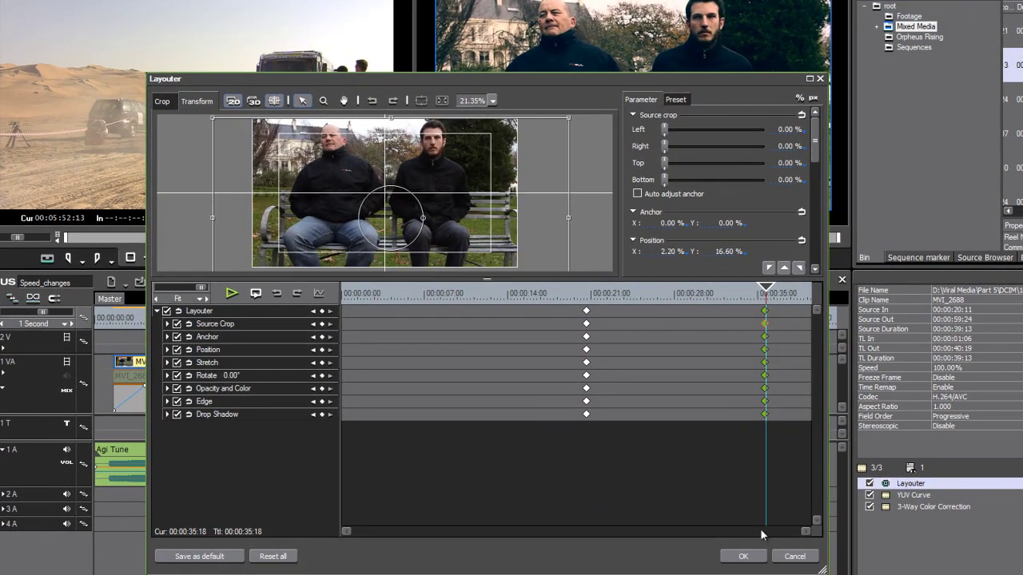
{"action": "left_click", "coordinate": [792, 557]}
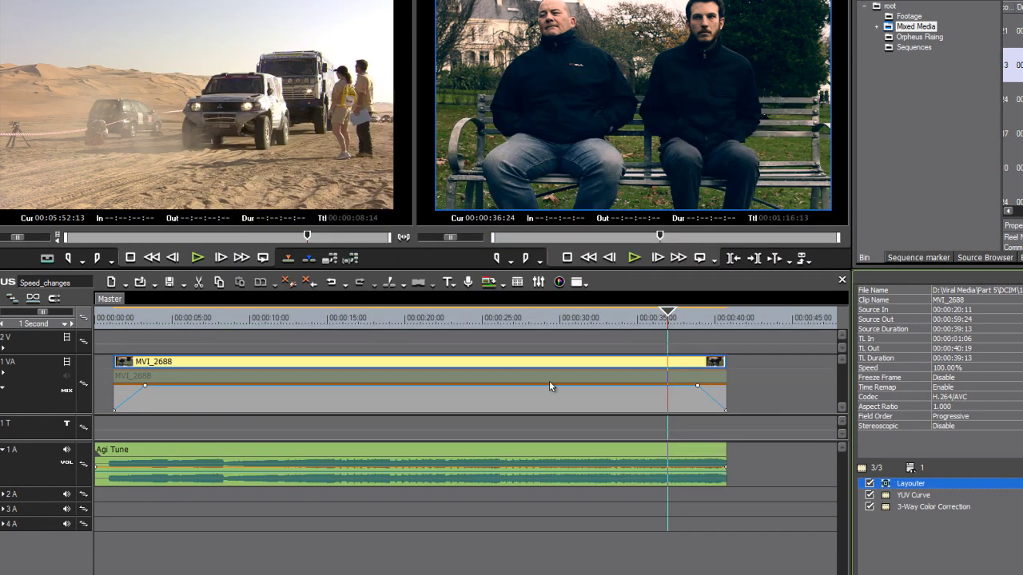
{"action": "left_click_drag", "start_coordinate": [210, 320], "coordinate": [367, 331]}
- Open Time Remapping for MVI_2688 and untick Enable to disable its existing remap
{"action": "right_click", "coordinate": [403, 367]}
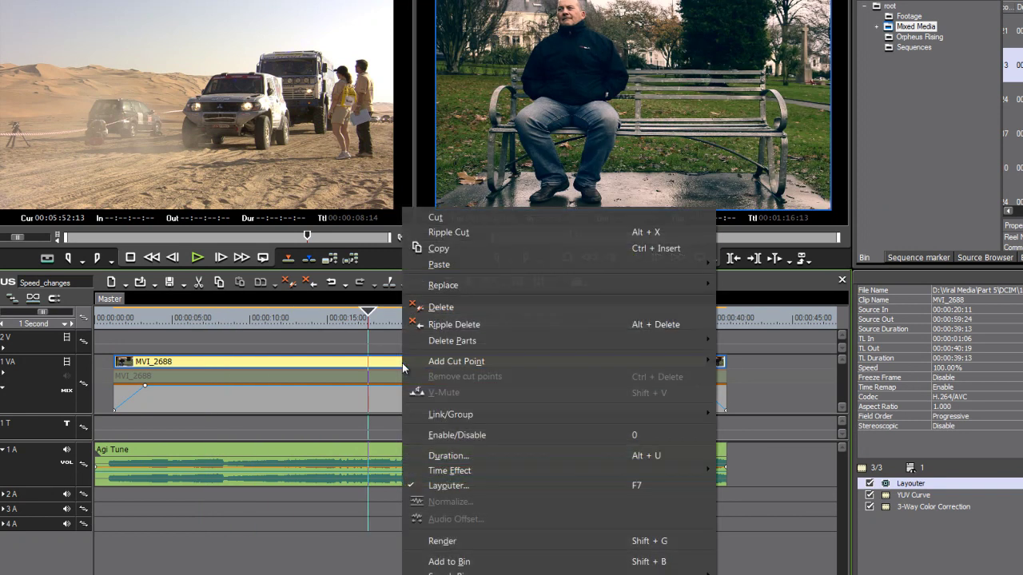
{"action": "mouse_move", "coordinate": [479, 472]}
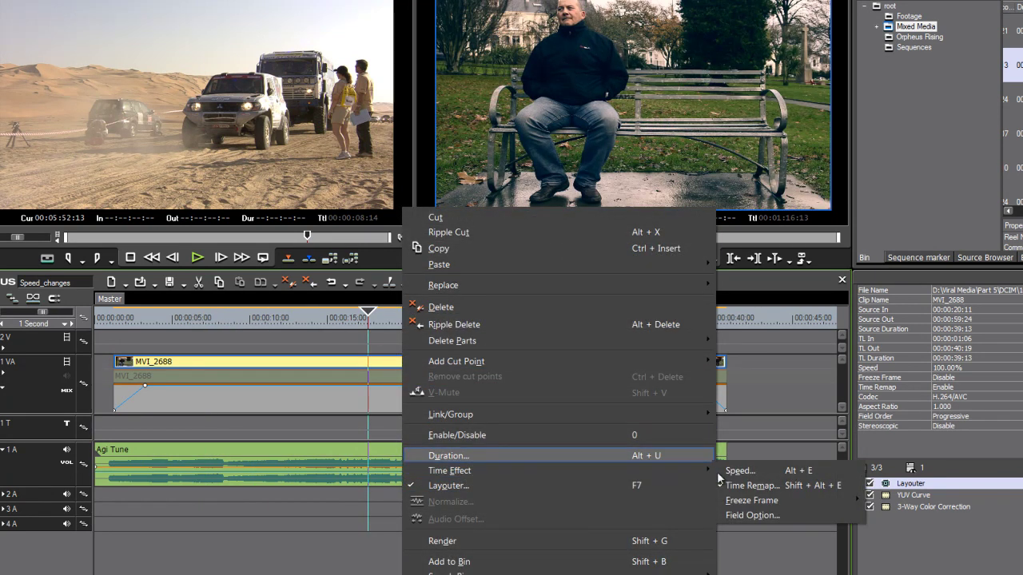
{"action": "left_click", "coordinate": [735, 485]}
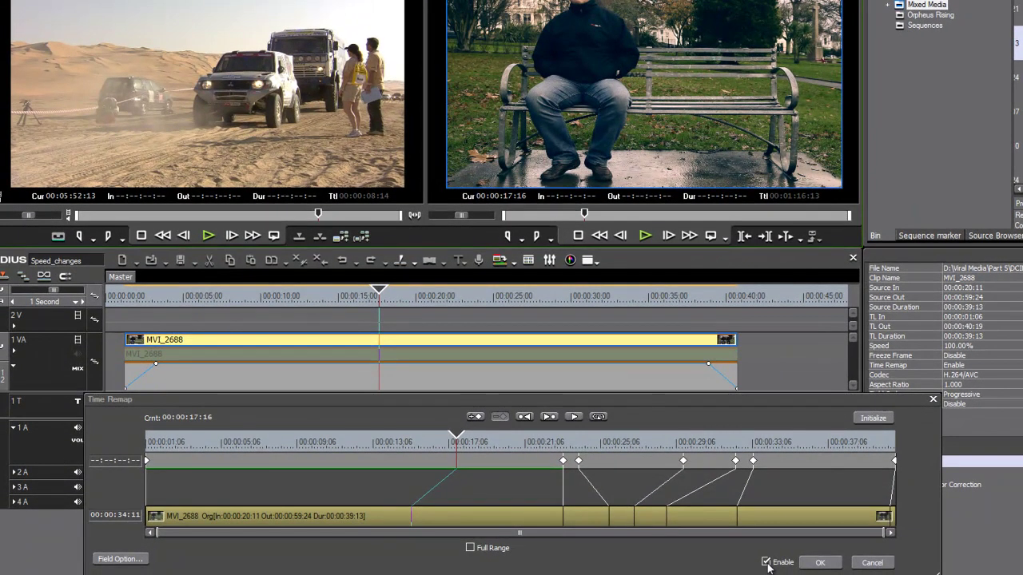
{"action": "left_click", "coordinate": [764, 567]}
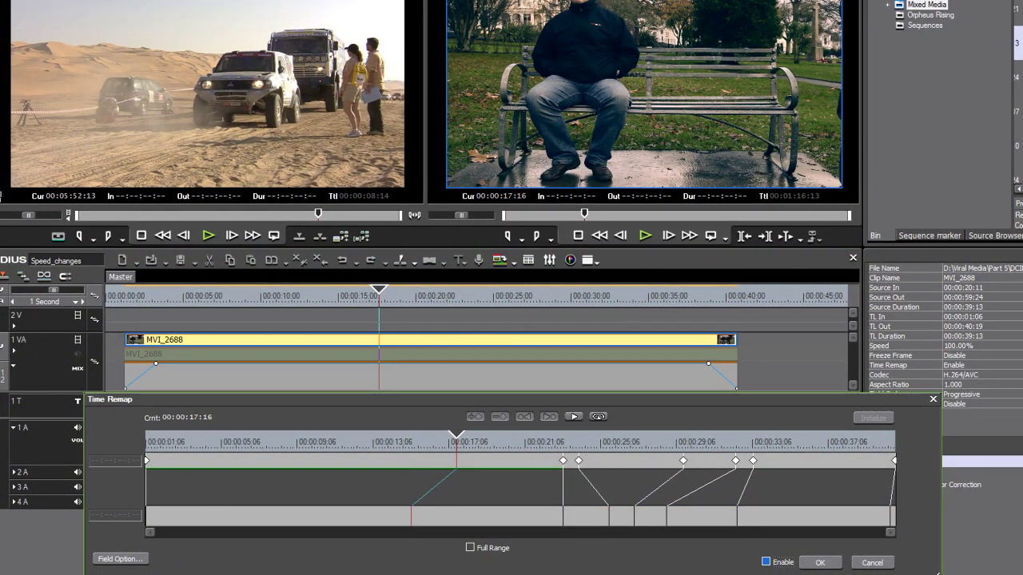
- Close Time Remap, preview from 00:00:15:15, and lower the Agi Tune volume to about -18.8 dB
{"action": "left_click", "coordinate": [823, 563]}
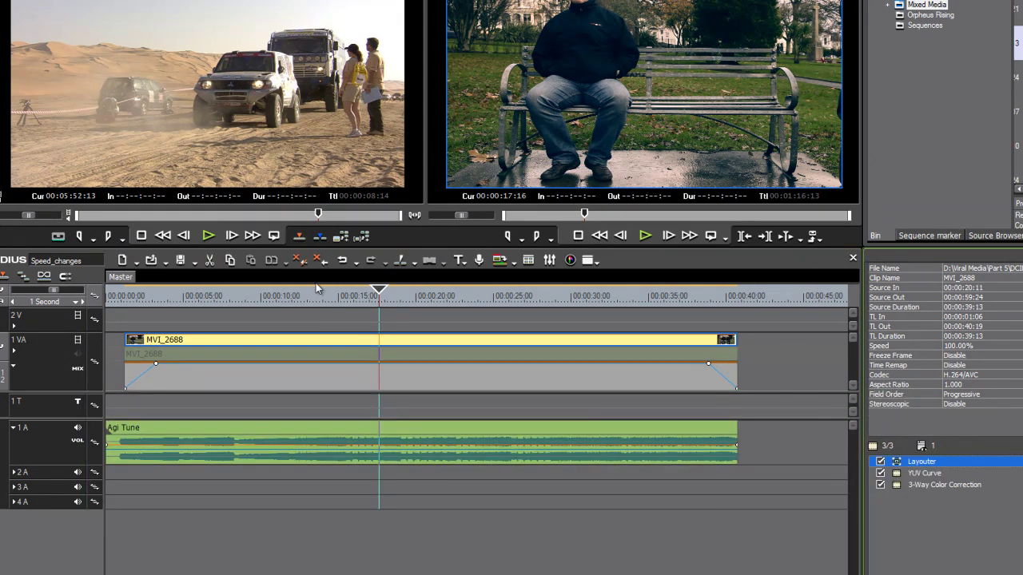
{"action": "left_click_drag", "start_coordinate": [381, 312], "coordinate": [346, 304]}
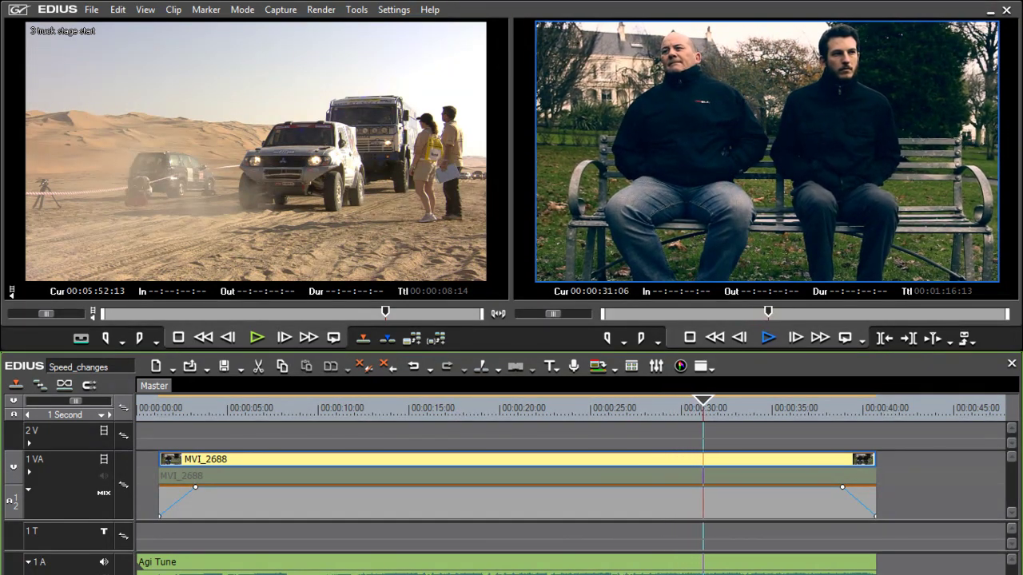
{"action": "key", "text": "space"}
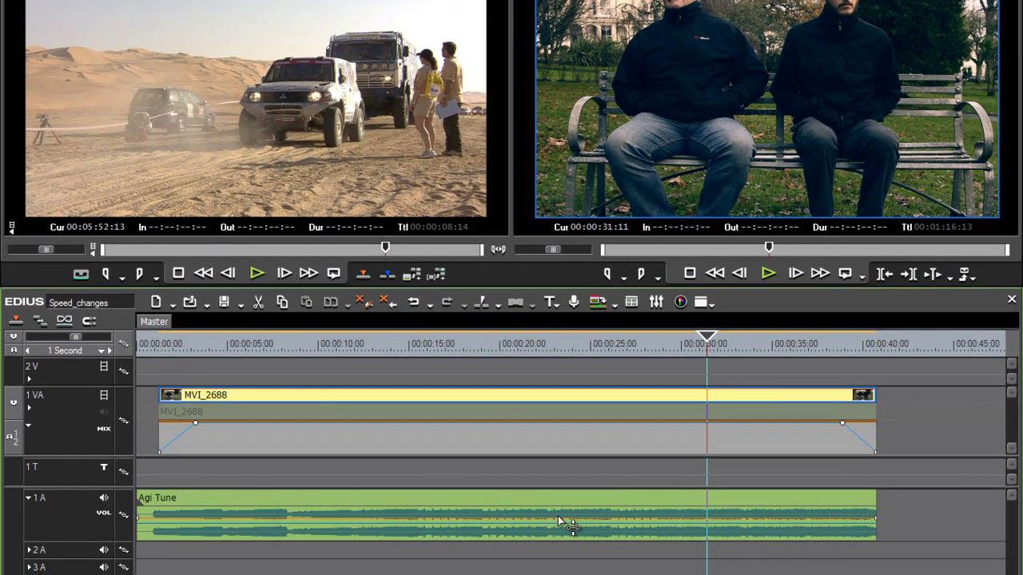
{"action": "left_click_drag", "start_coordinate": [559, 519], "coordinate": [560, 531]}
- Re-enable Time Remapping on MVI_2688 near 00:00:20, briefly viewing Full Range before returning to the trimmed range
{"action": "left_click", "coordinate": [538, 343]}
{"action": "right_click", "coordinate": [568, 408]}
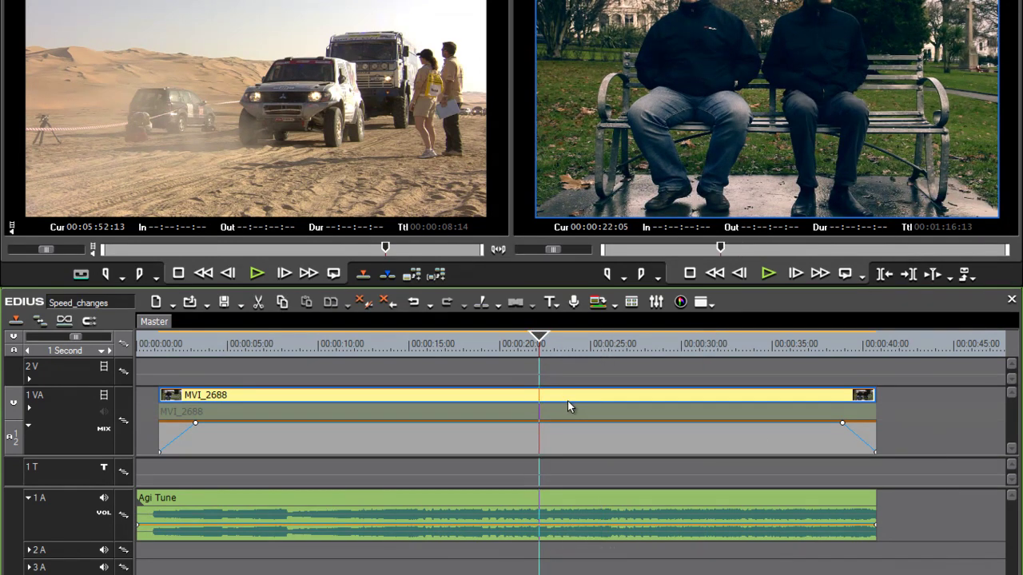
{"action": "mouse_move", "coordinate": [855, 523]}
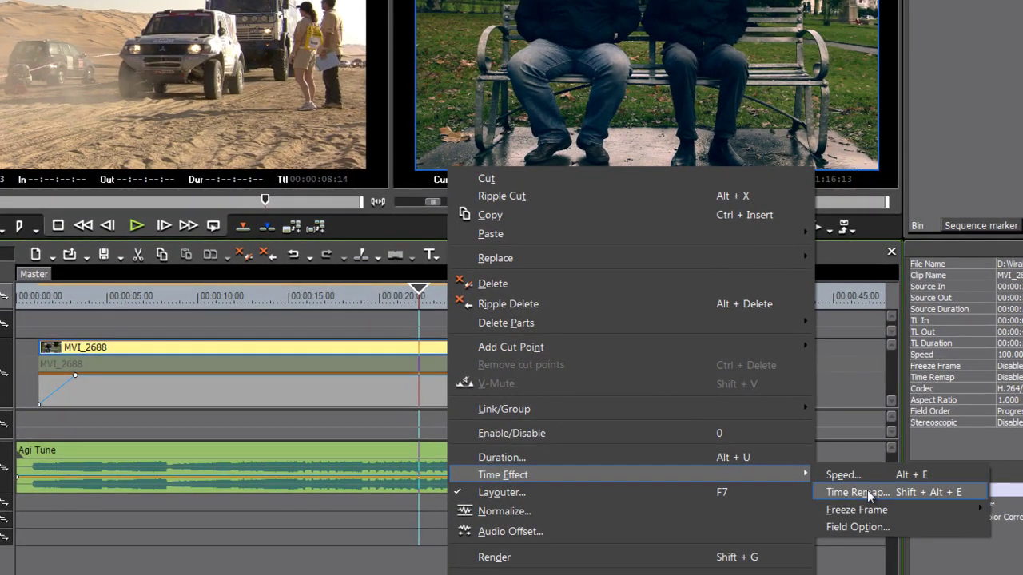
{"action": "left_click", "coordinate": [867, 490]}
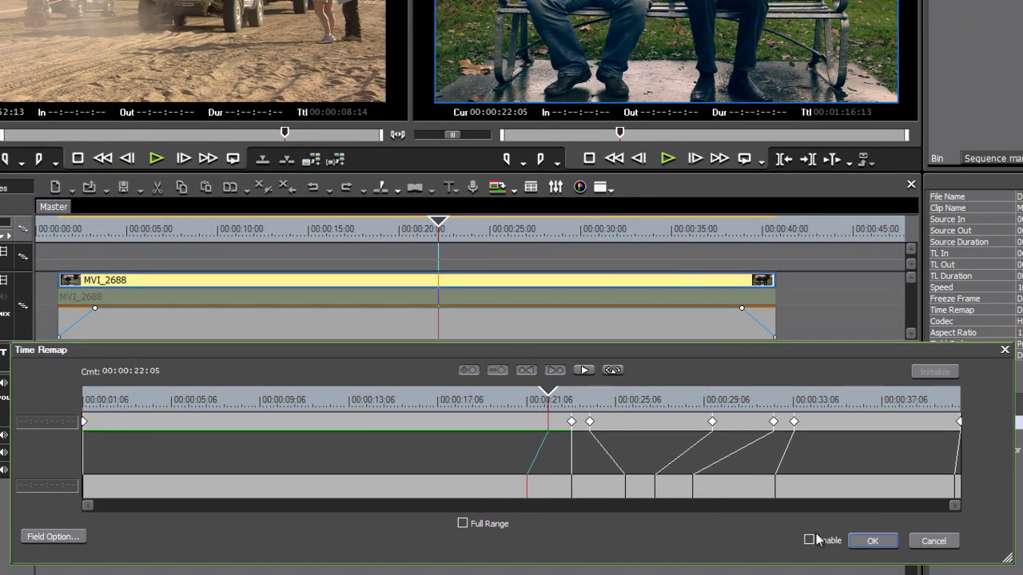
{"action": "left_click", "coordinate": [810, 541]}
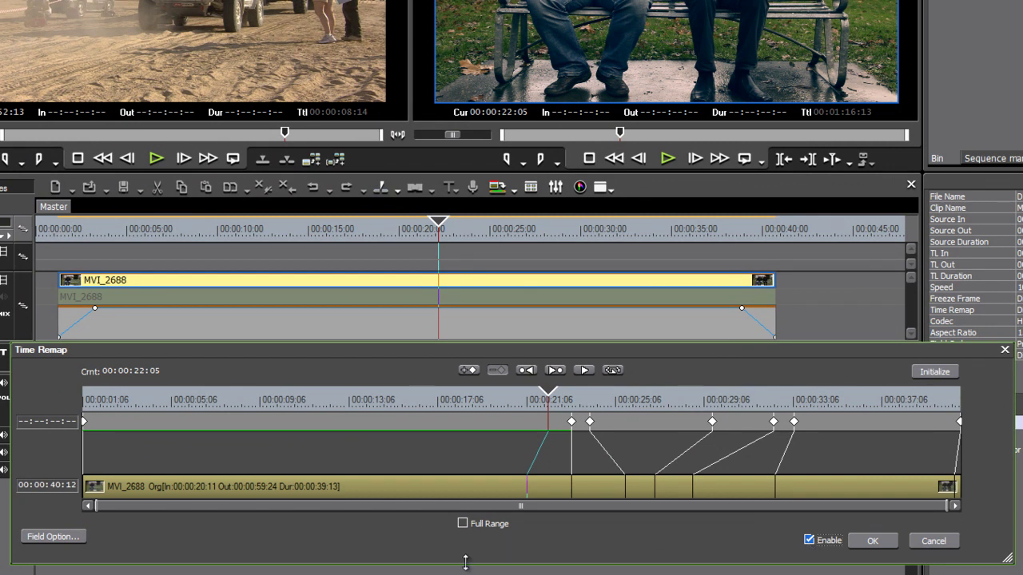
{"action": "left_click", "coordinate": [462, 524]}
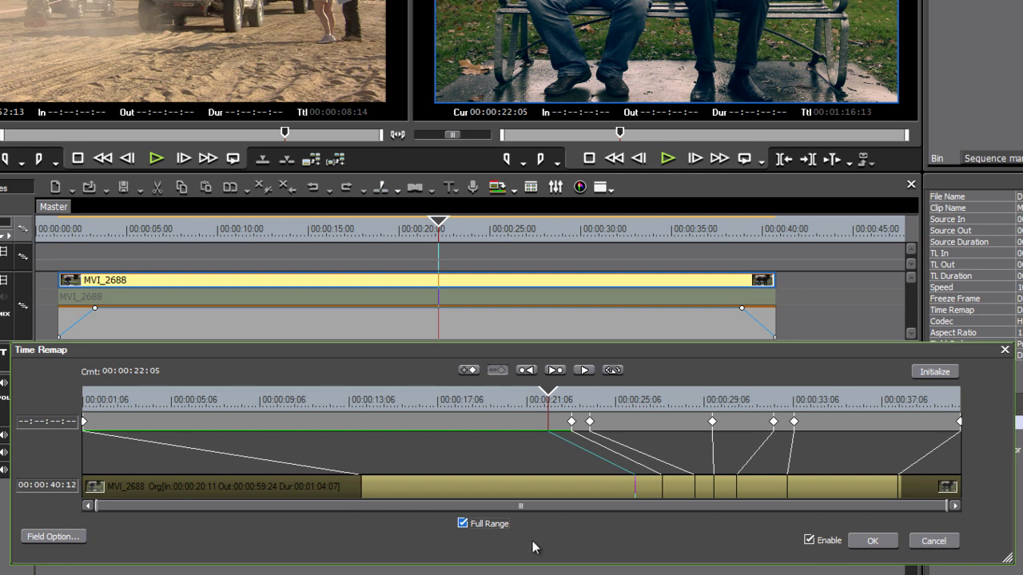
{"action": "left_click", "coordinate": [462, 523]}
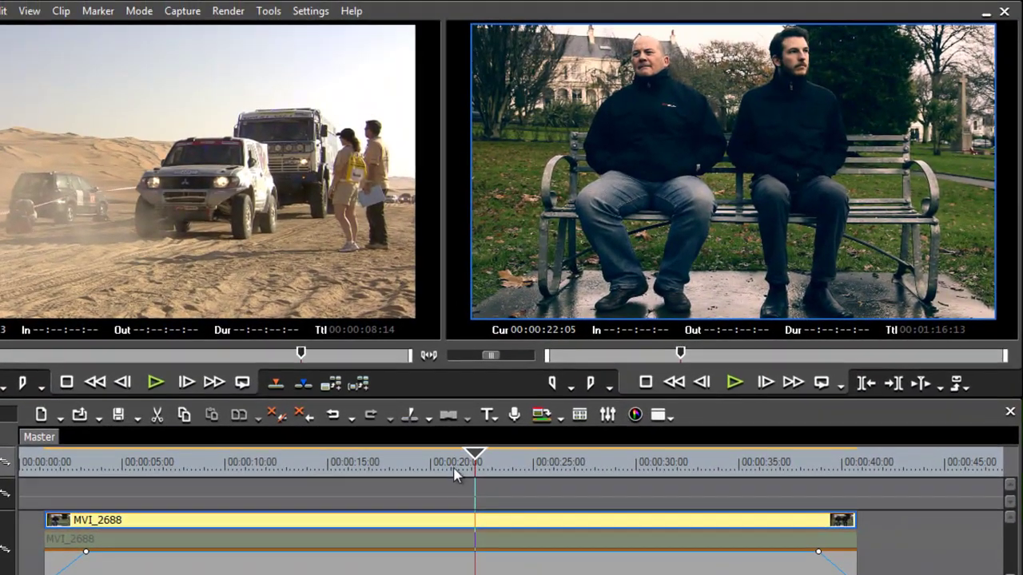
- Review the remapped bench scene by moving the playhead to 00:00:21:06 and scrubbing to about 00:00:28:19
{"action": "left_click", "coordinate": [453, 439]}
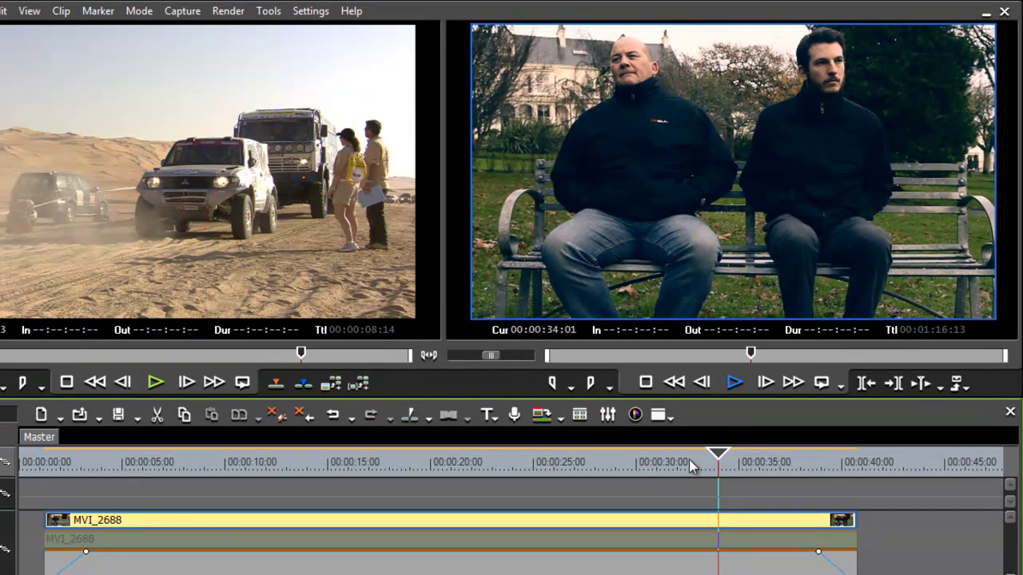
{"action": "left_click_drag", "start_coordinate": [687, 459], "coordinate": [525, 439]}
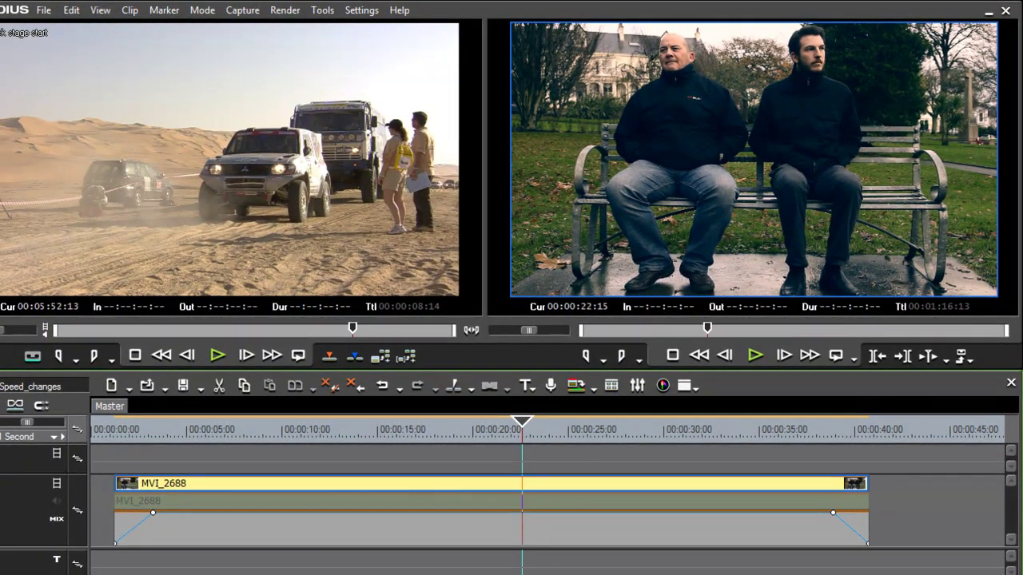